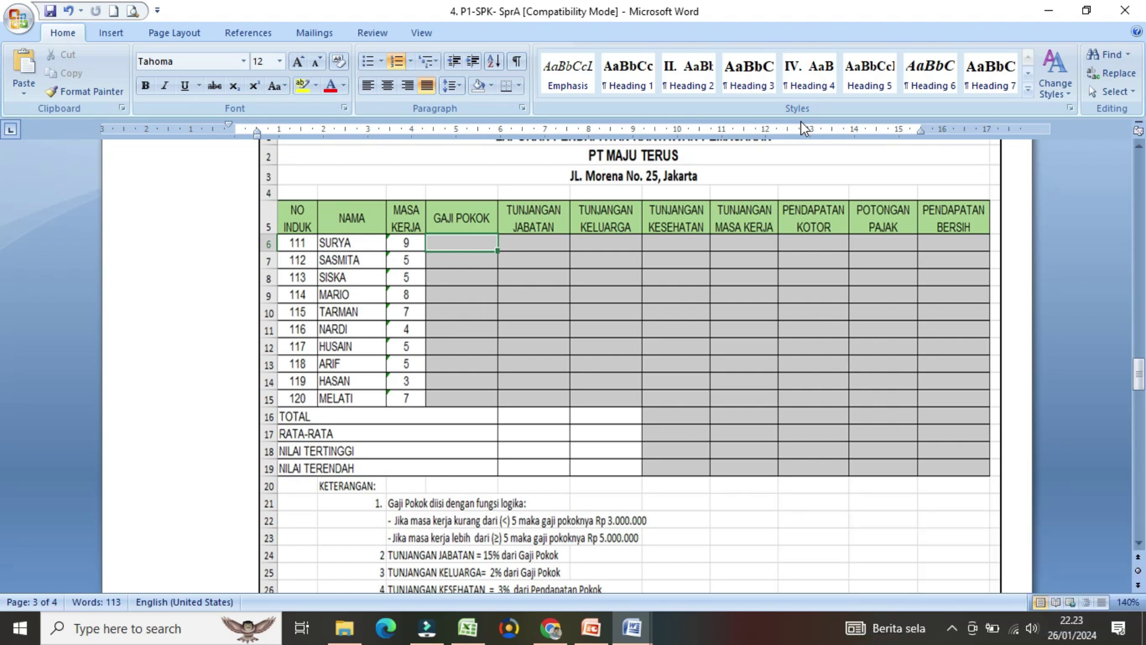
Step: Review the assignment's table and rules in Word, then in Excel enter =IF(C6<5;3000000;5000000) as GAJI POKOK in cell D6
drag(1140, 382, 1140, 376)
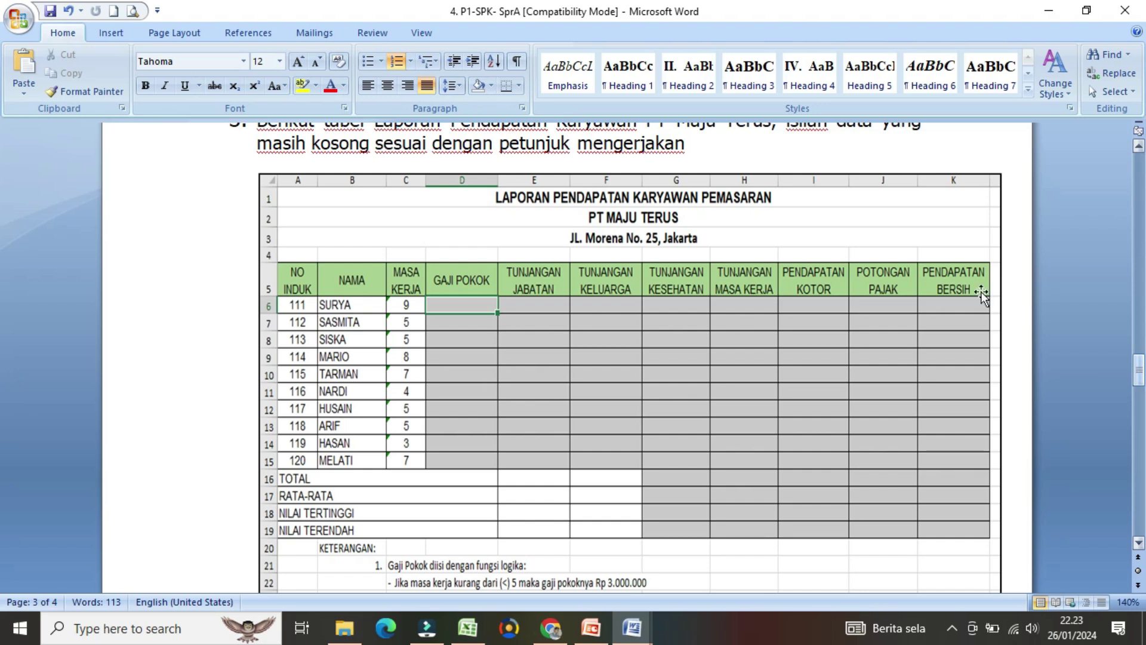
drag(1139, 370, 1139, 382)
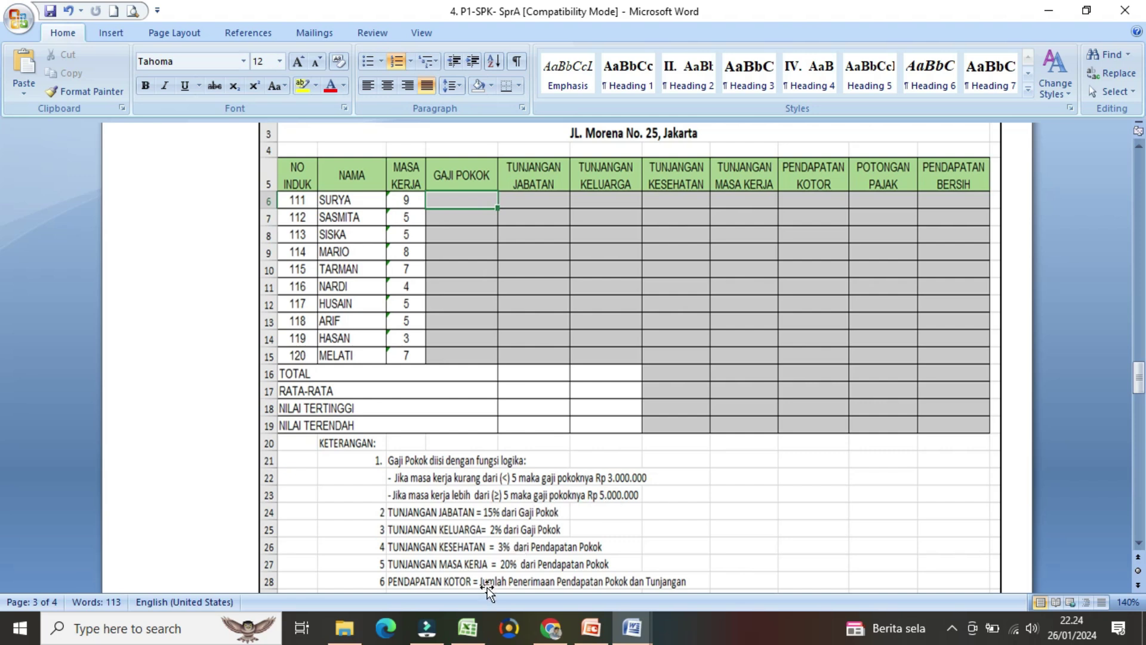
click(469, 627)
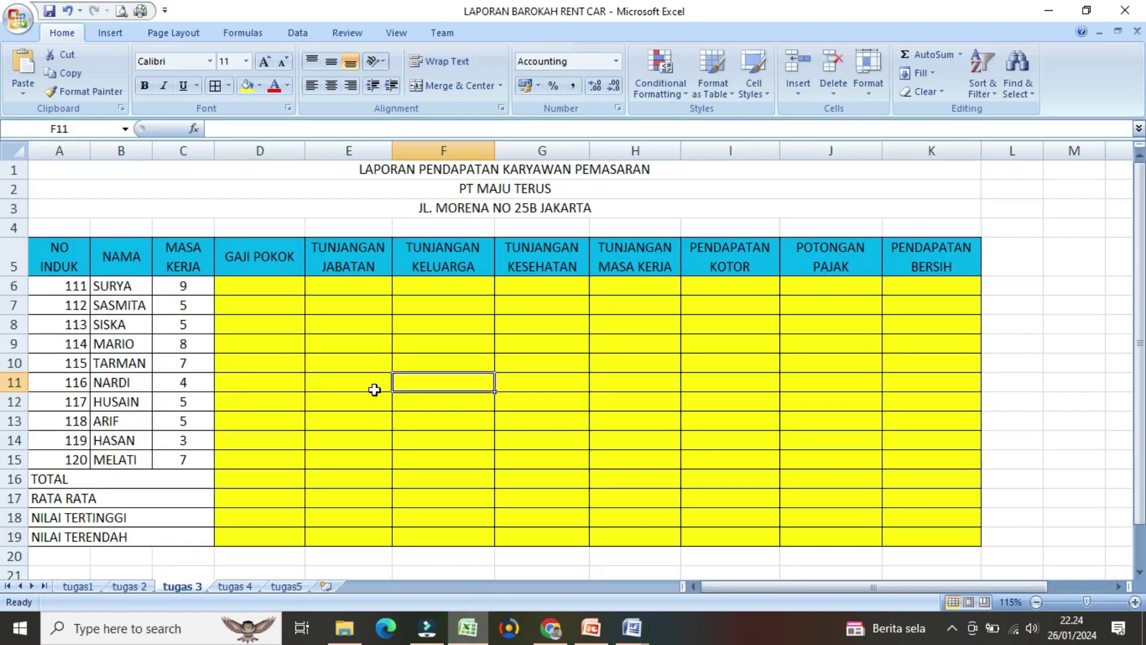
click(269, 287)
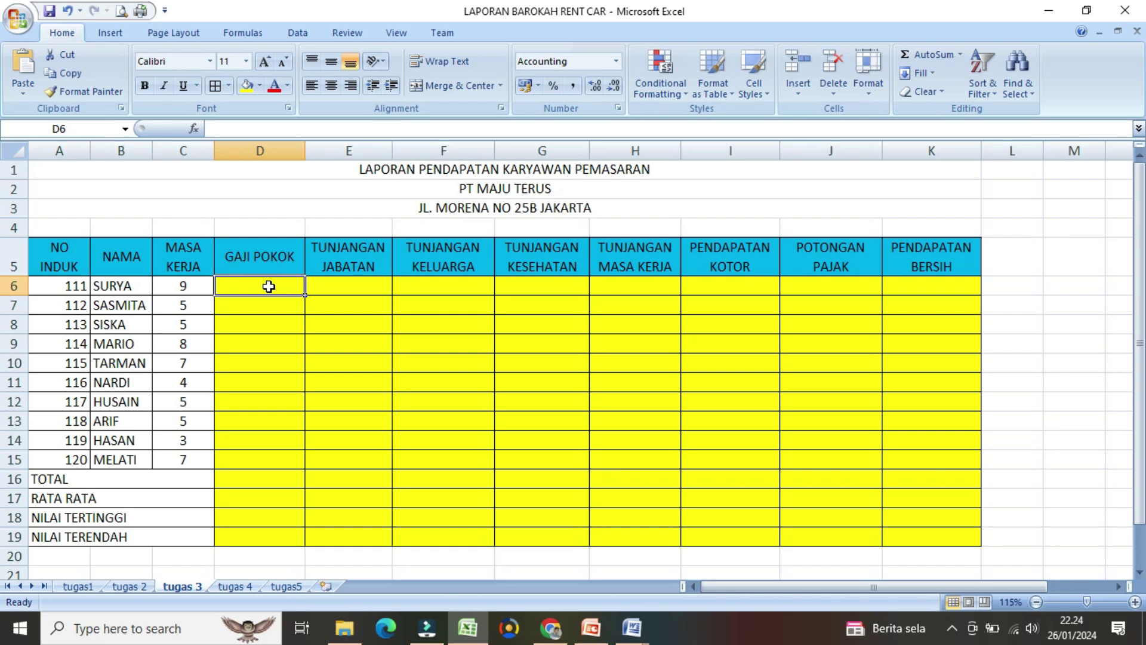
text(=)
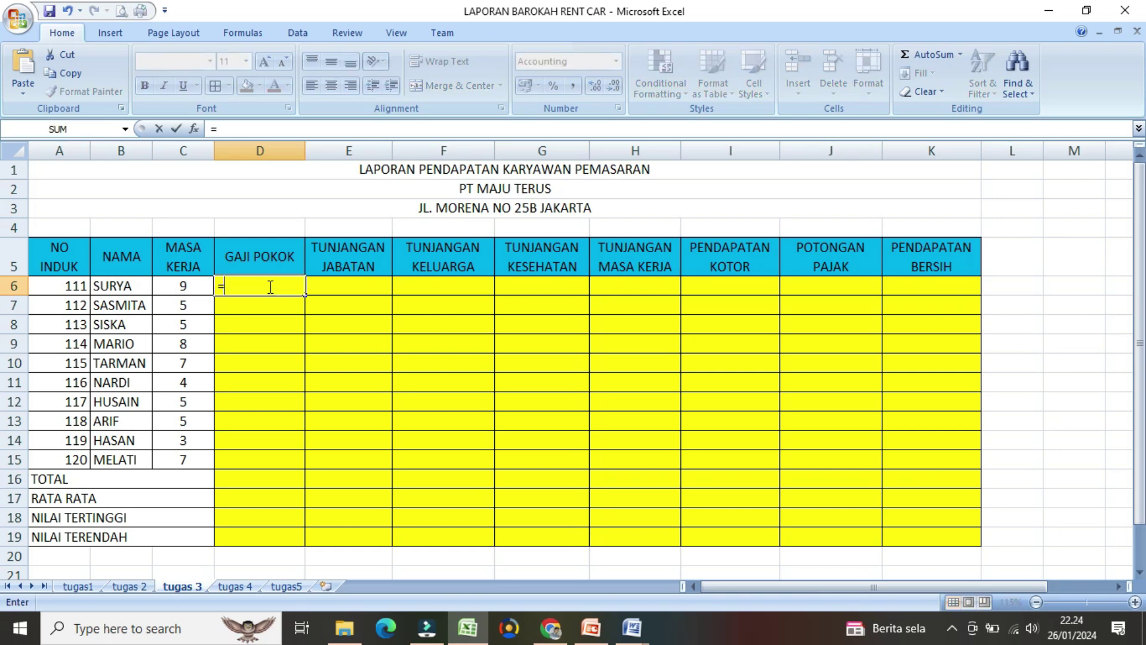
text(IF)
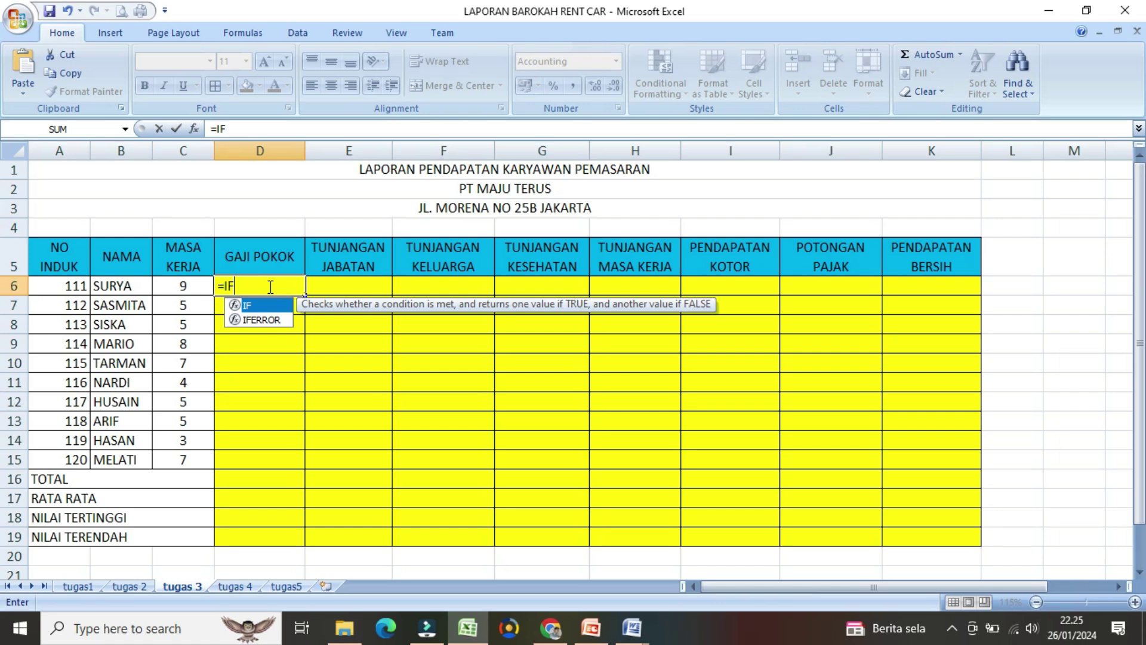
double_click(252, 303)
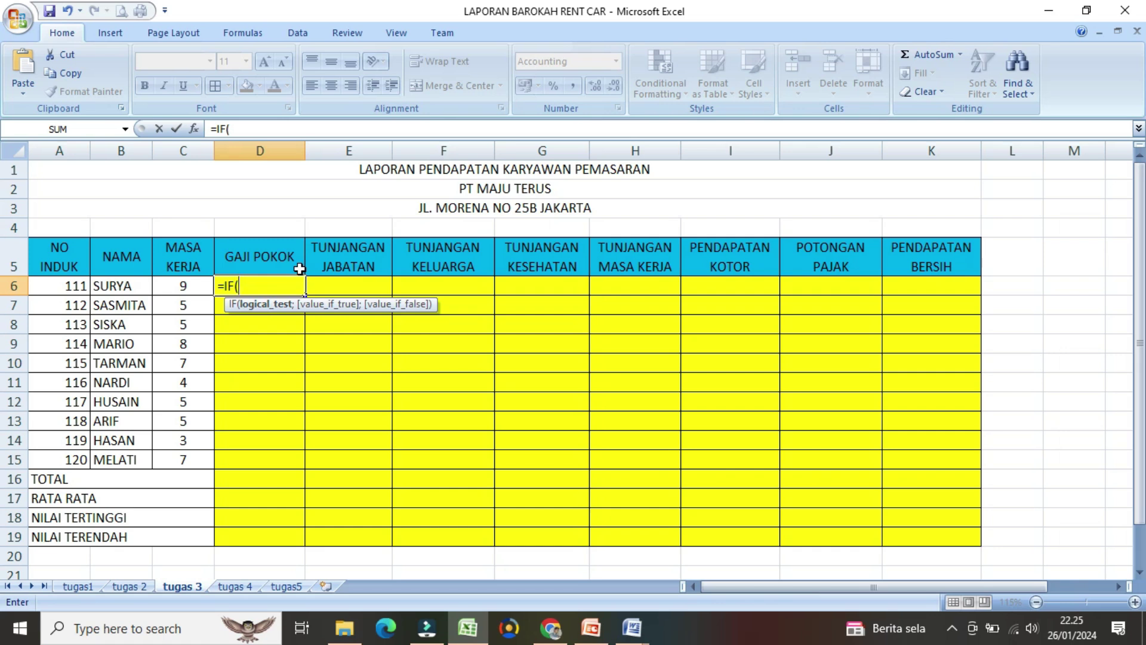
click(178, 284)
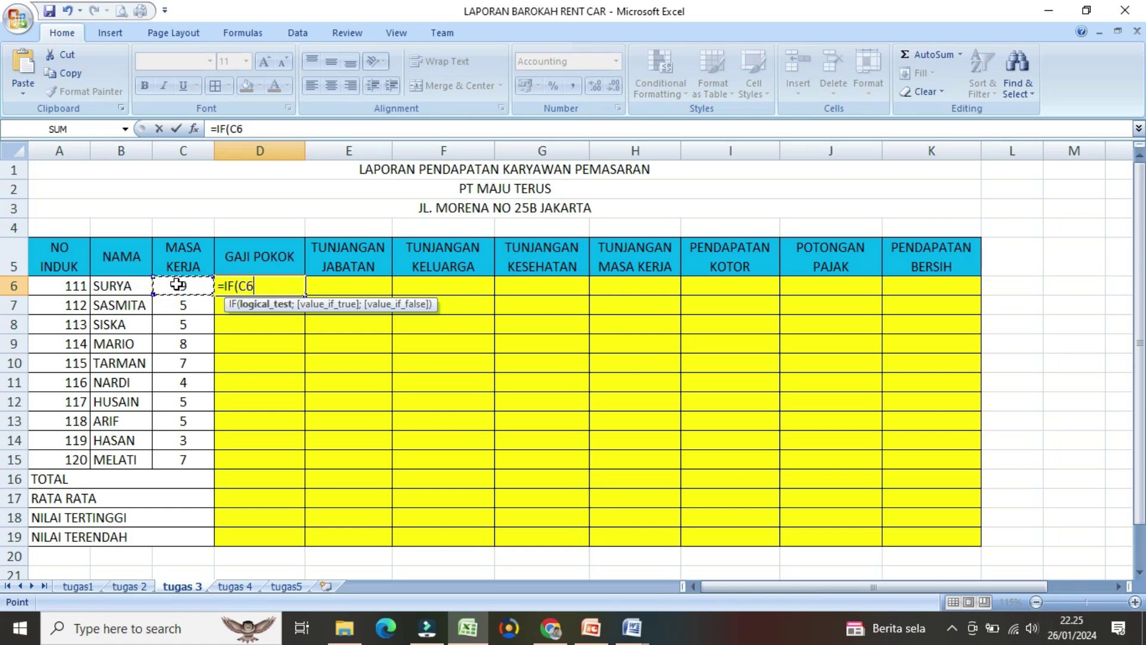
text(<5;)
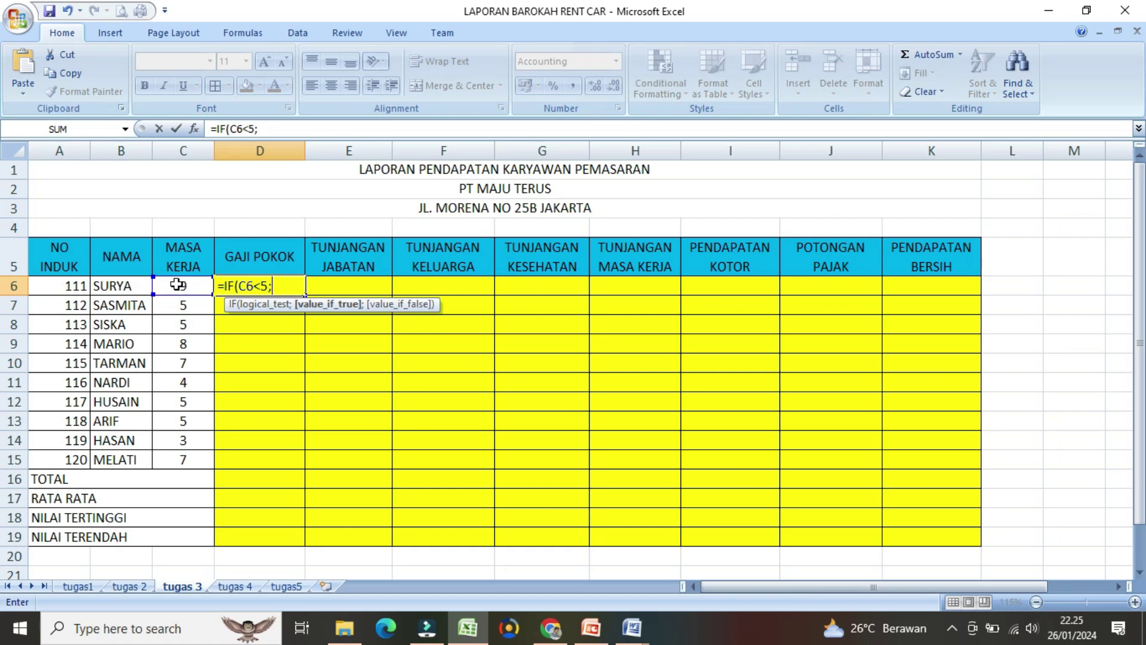
text(3000000)
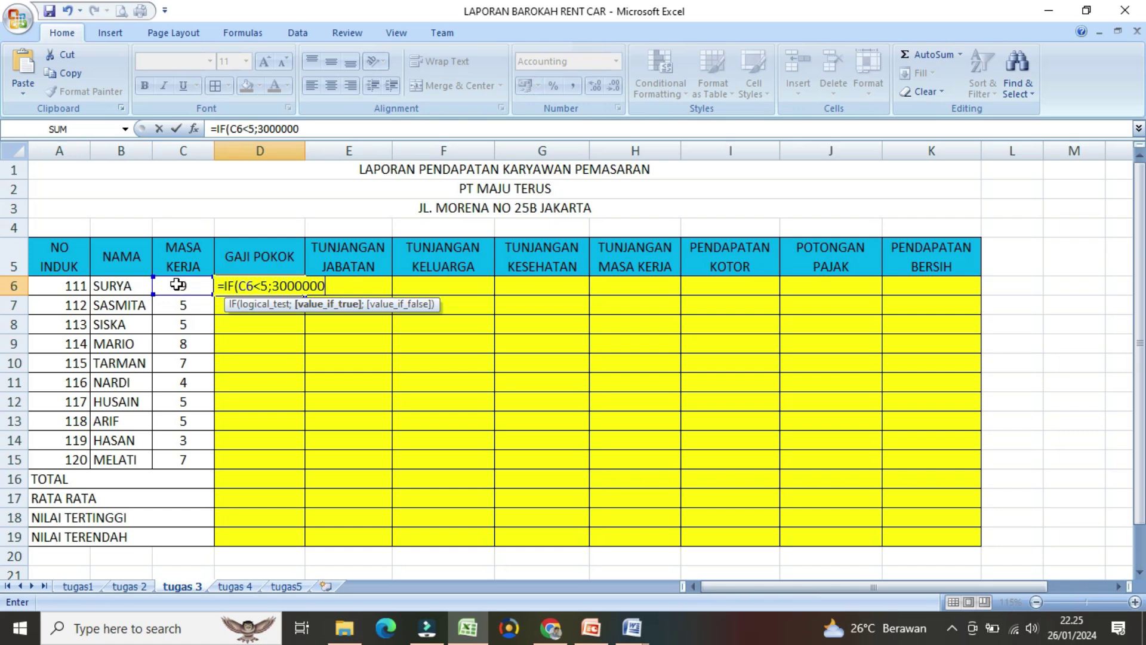
text(;)
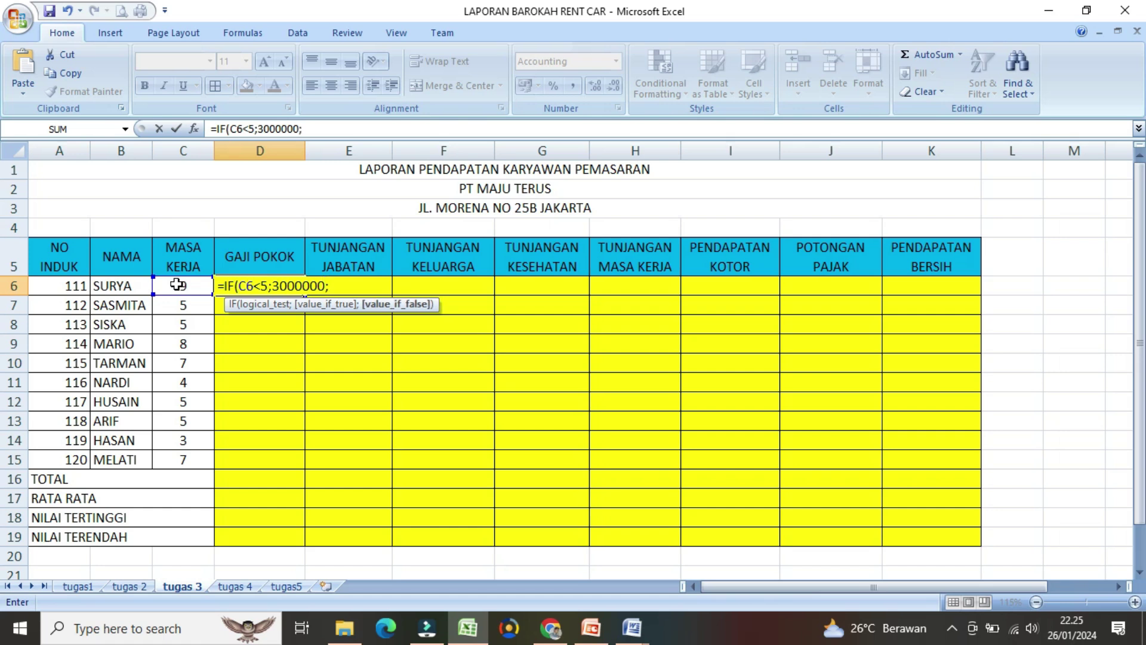
text(5000000)
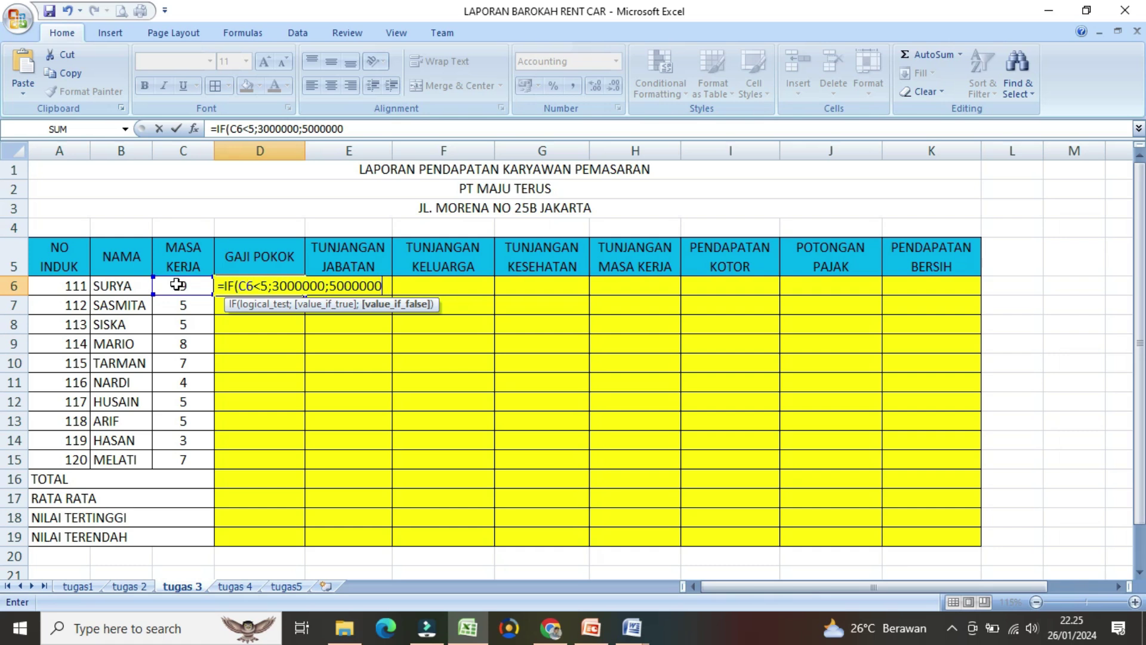
text())
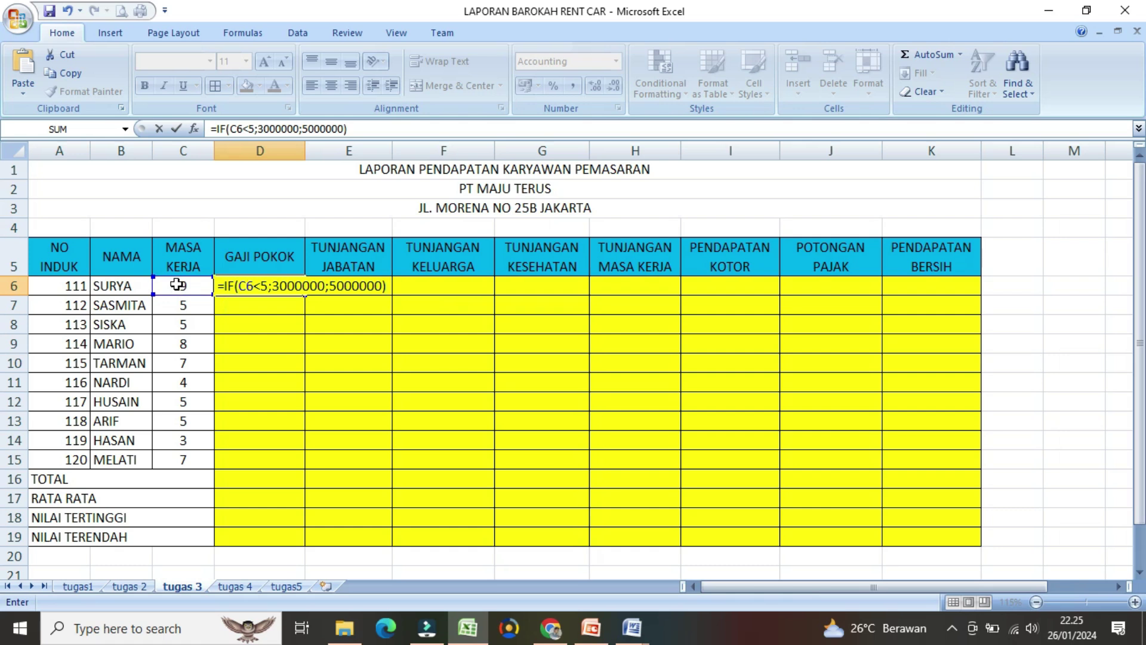
key(Return)
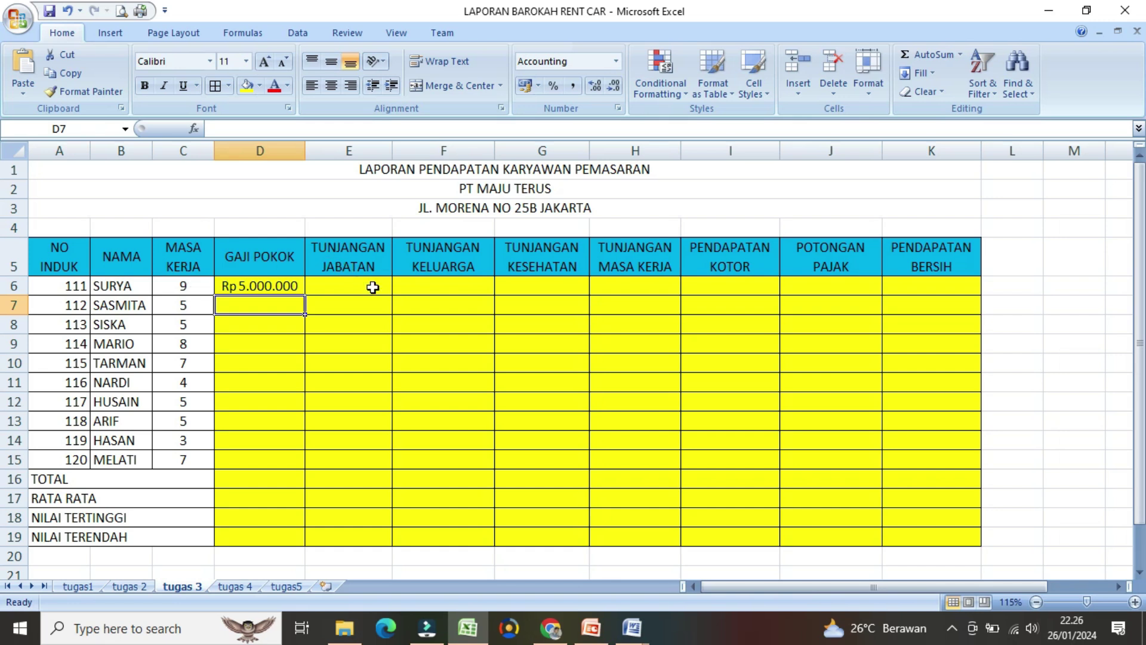
Step: Check the TUNJANGAN JABATAN rule in the Word assignment and enter =D6*15% in cell E6 of the Excel sheet
click(633, 625)
click(721, 594)
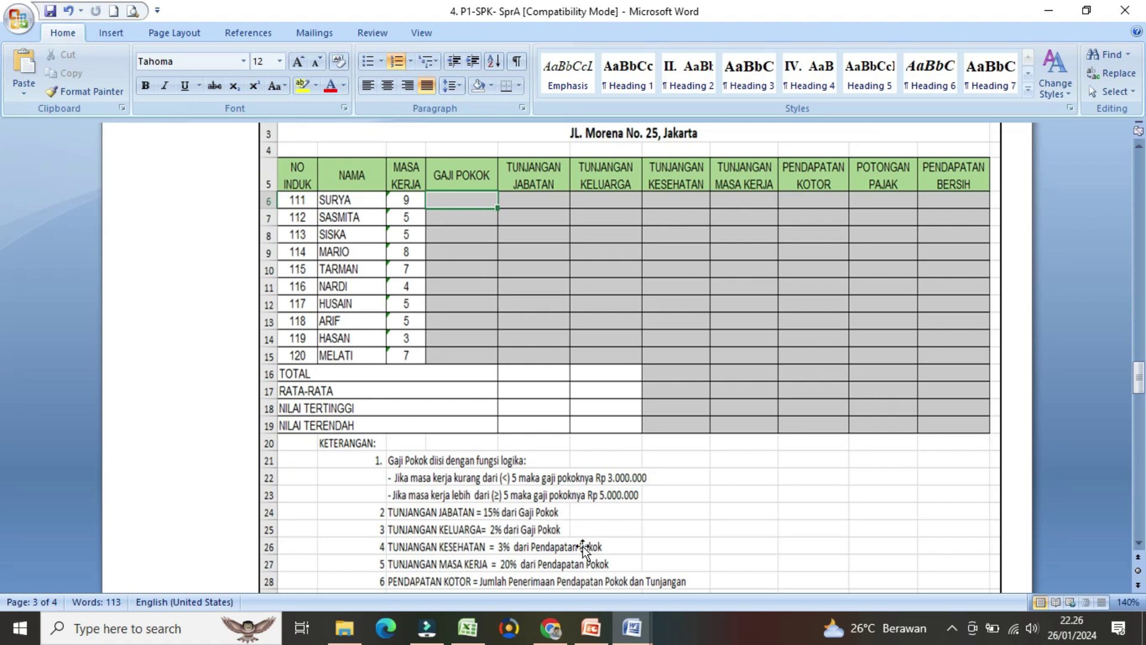
click(468, 627)
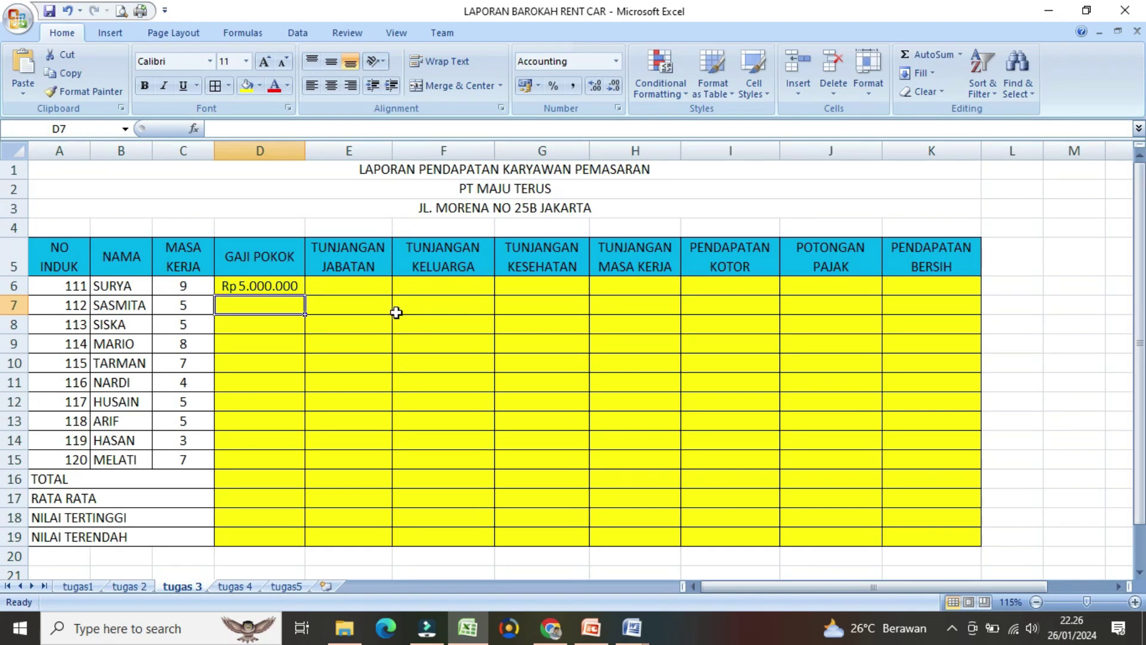
click(333, 283)
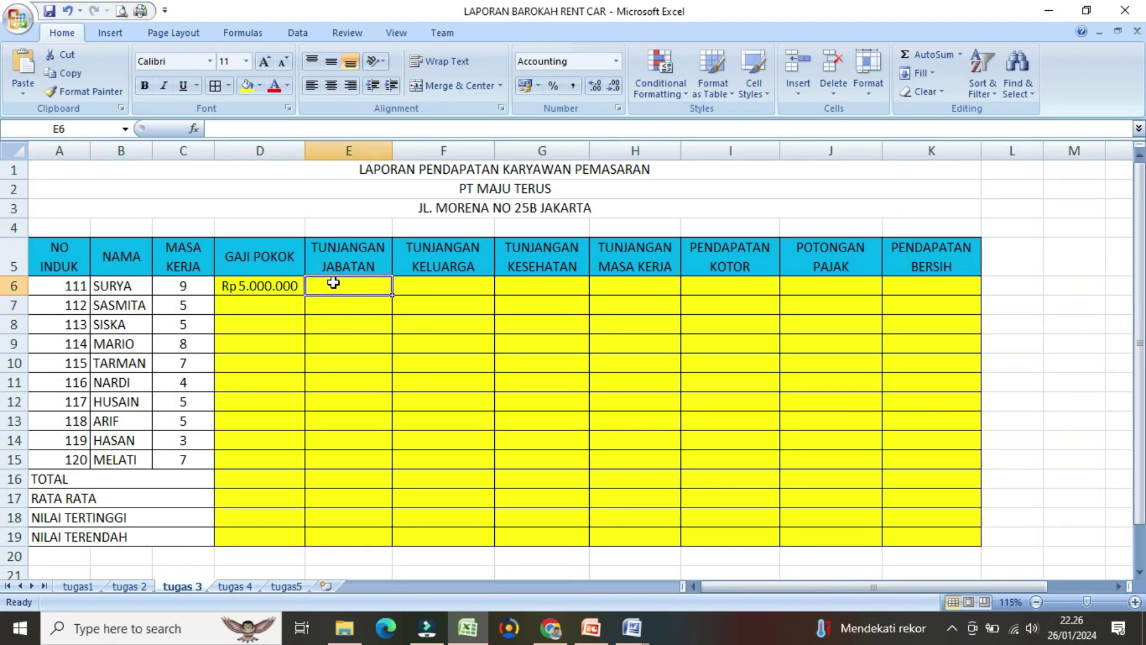
text(=)
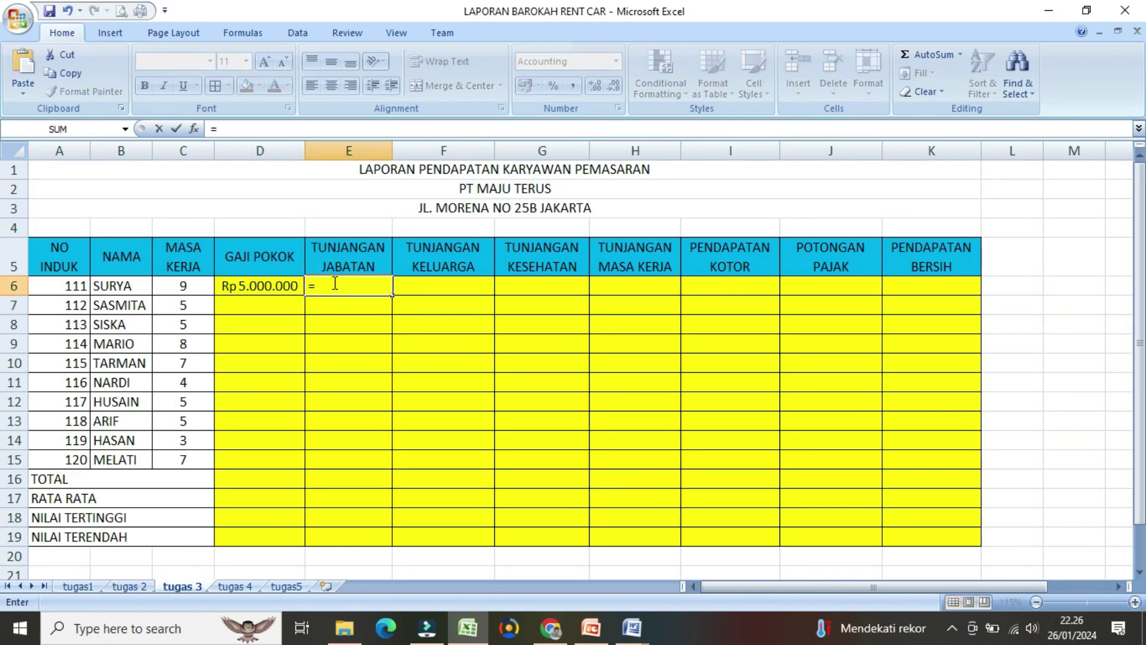
click(289, 285)
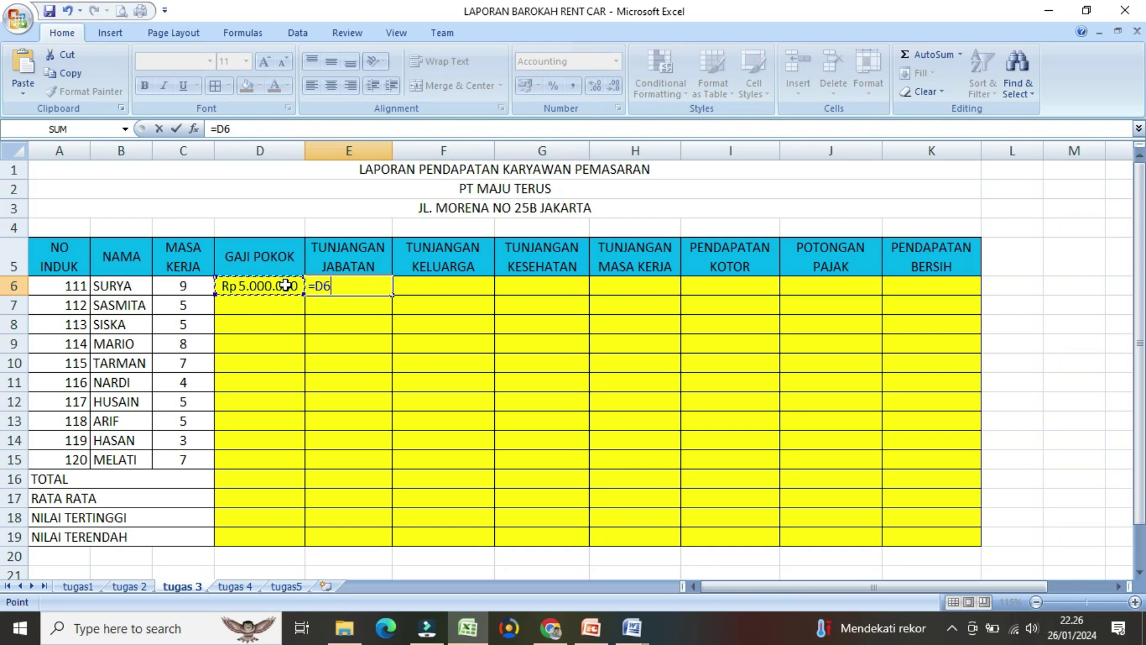
text(*15)
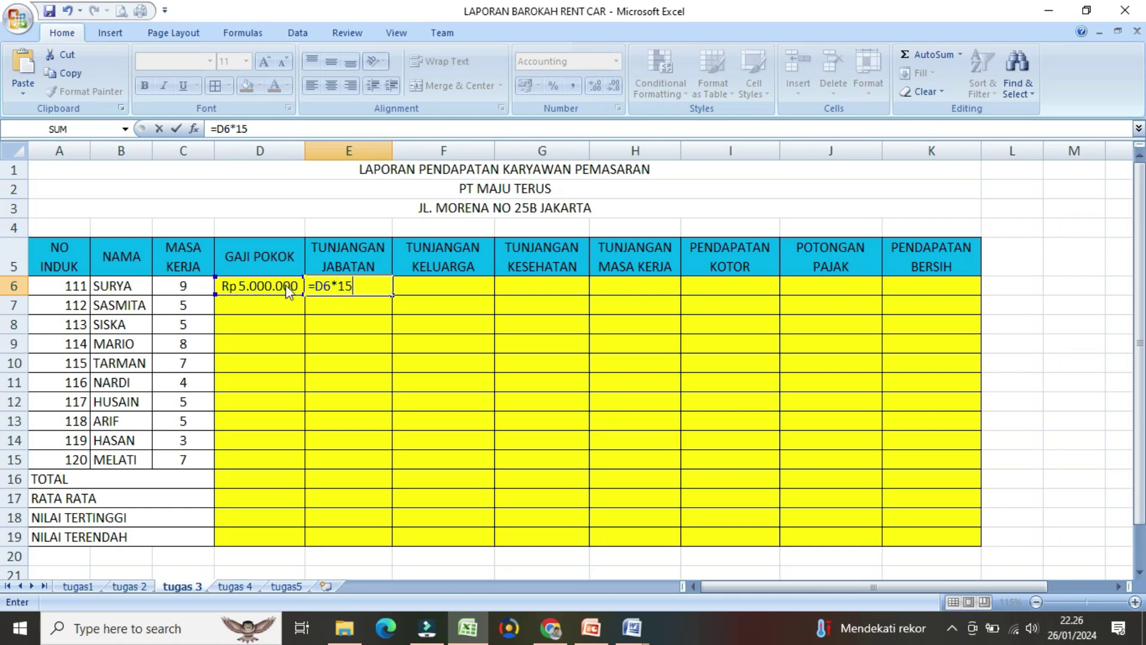
text(%)
key(Return)
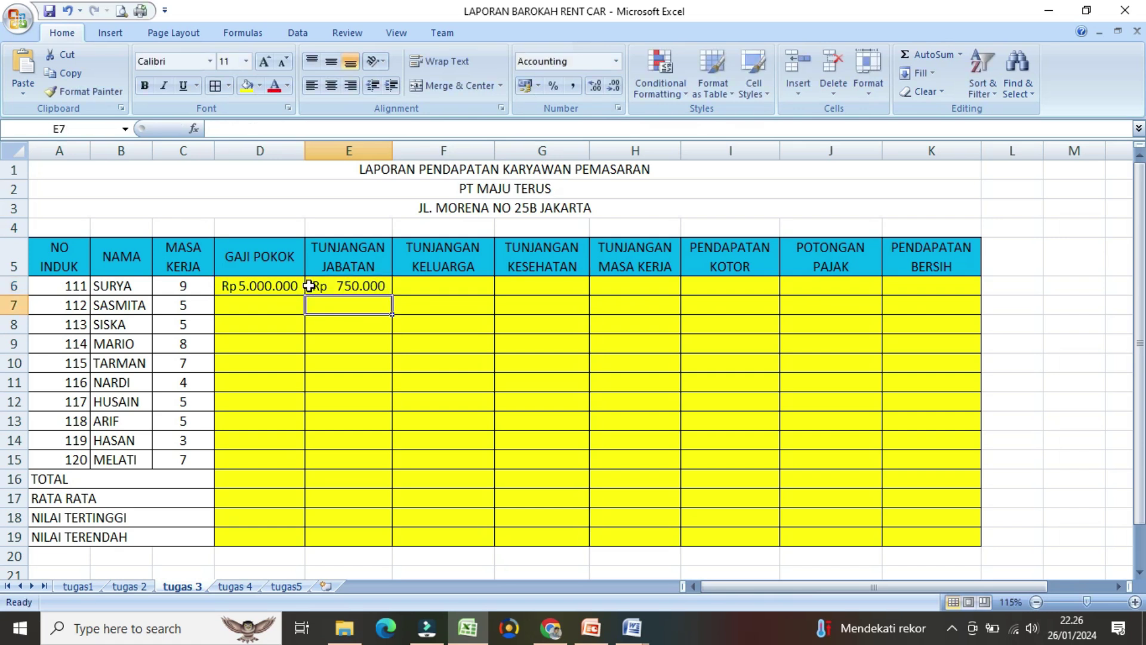
Step: Check the TUNJANGAN KELUARGA rule in the Word assignment and enter =D6*2% in cell F6 of the Excel sheet
click(440, 287)
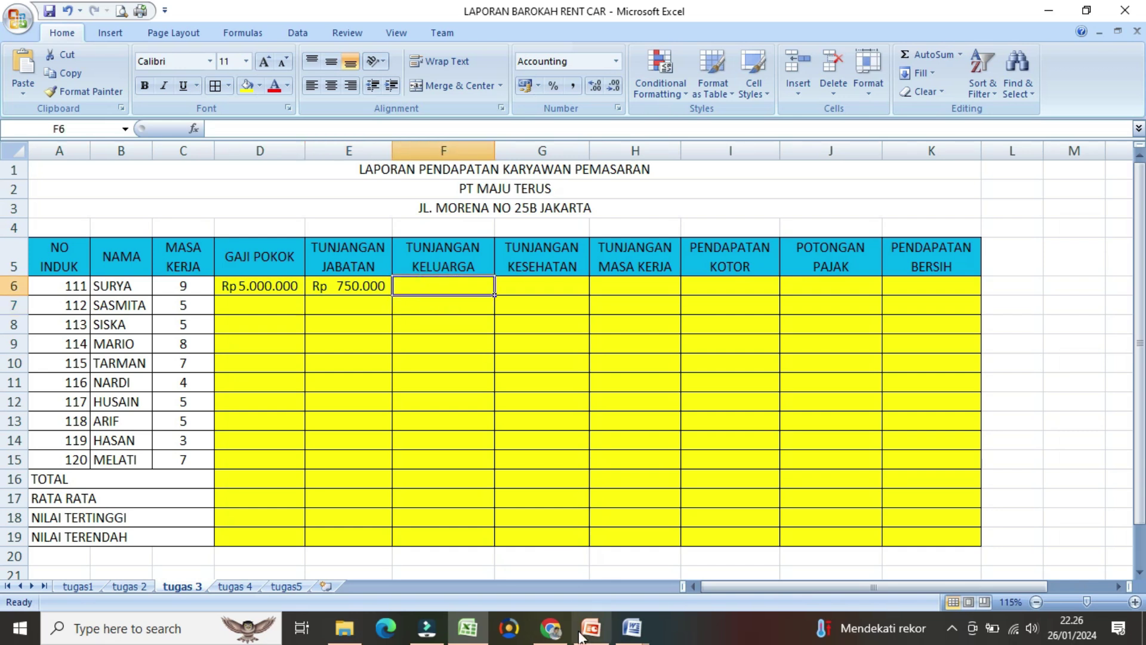
mouse_move(628, 638)
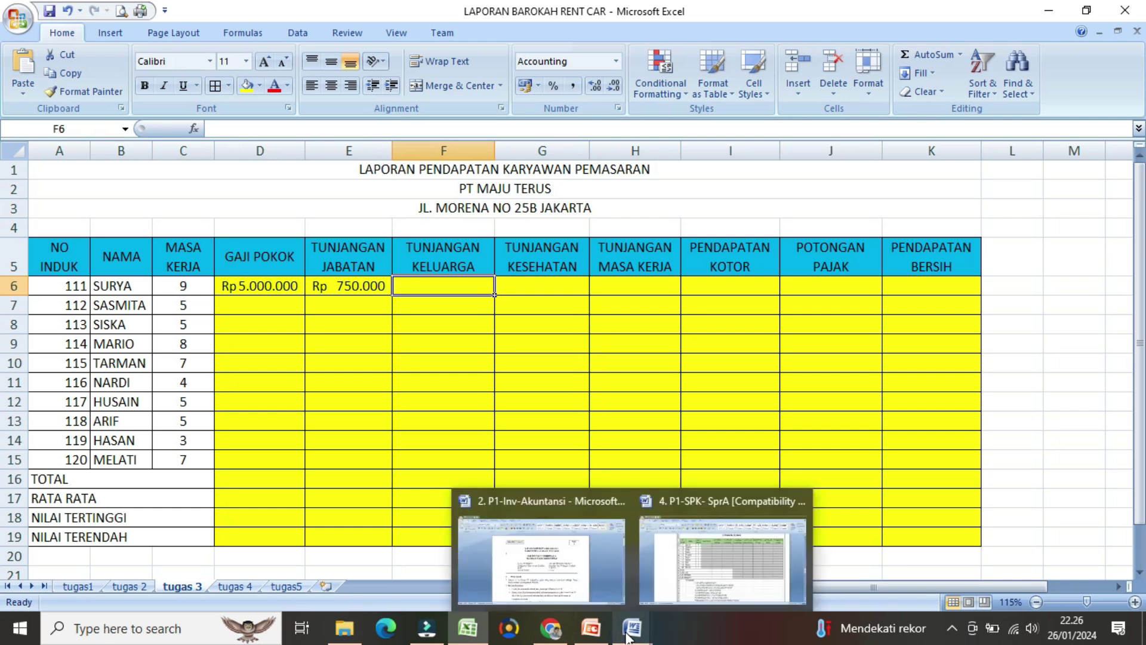
click(690, 581)
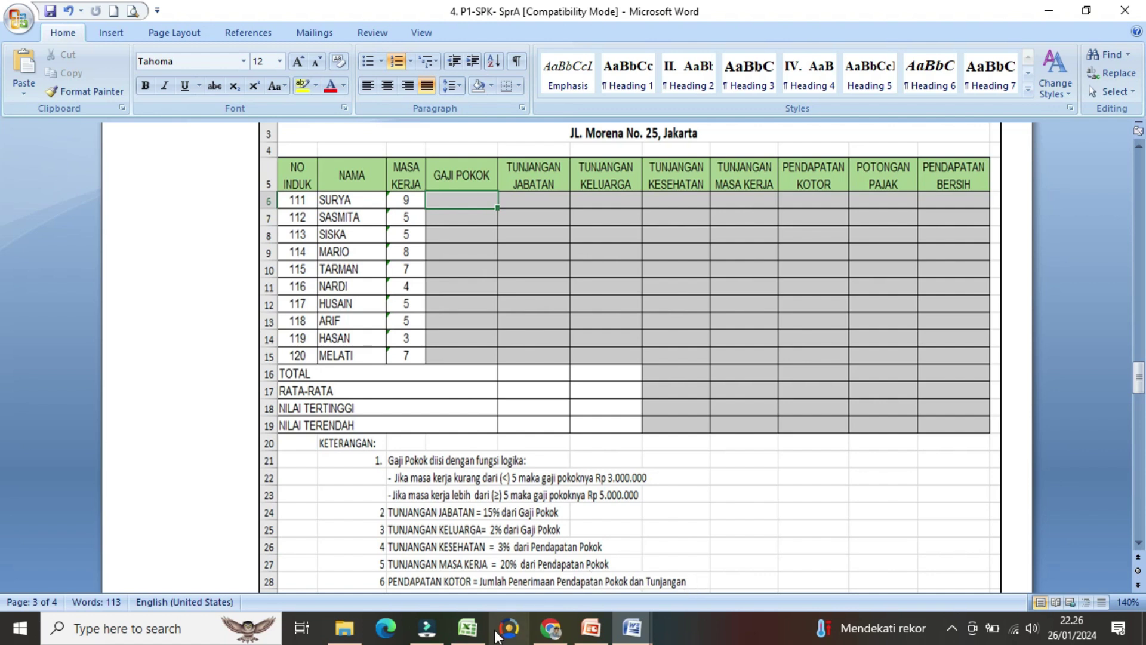
click(468, 632)
click(359, 302)
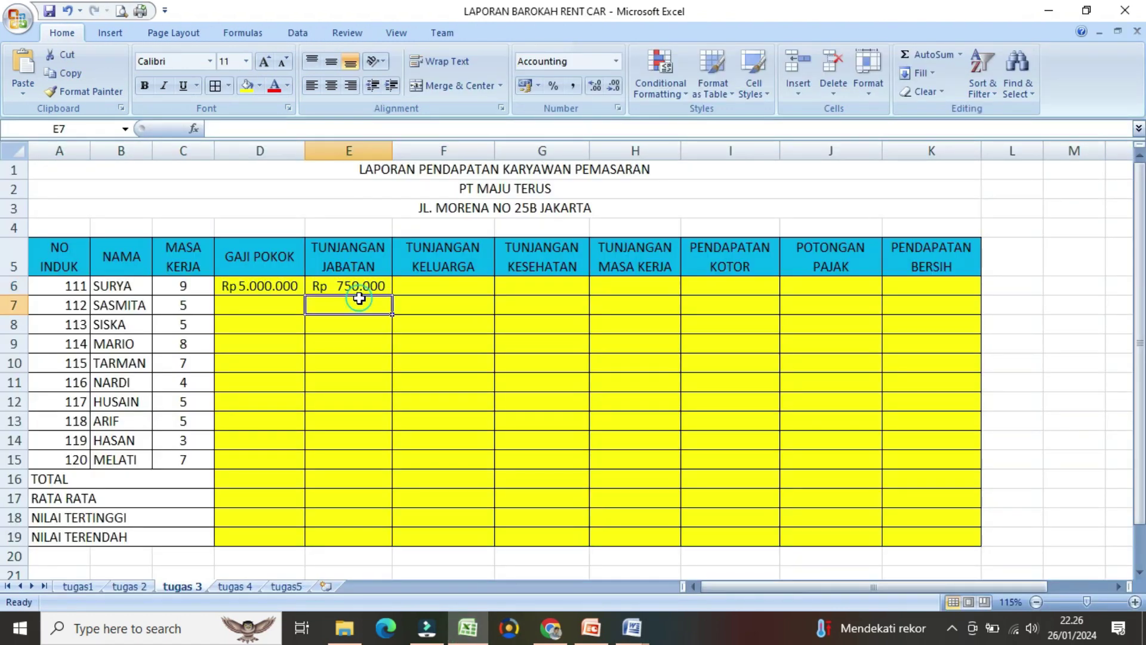
click(424, 282)
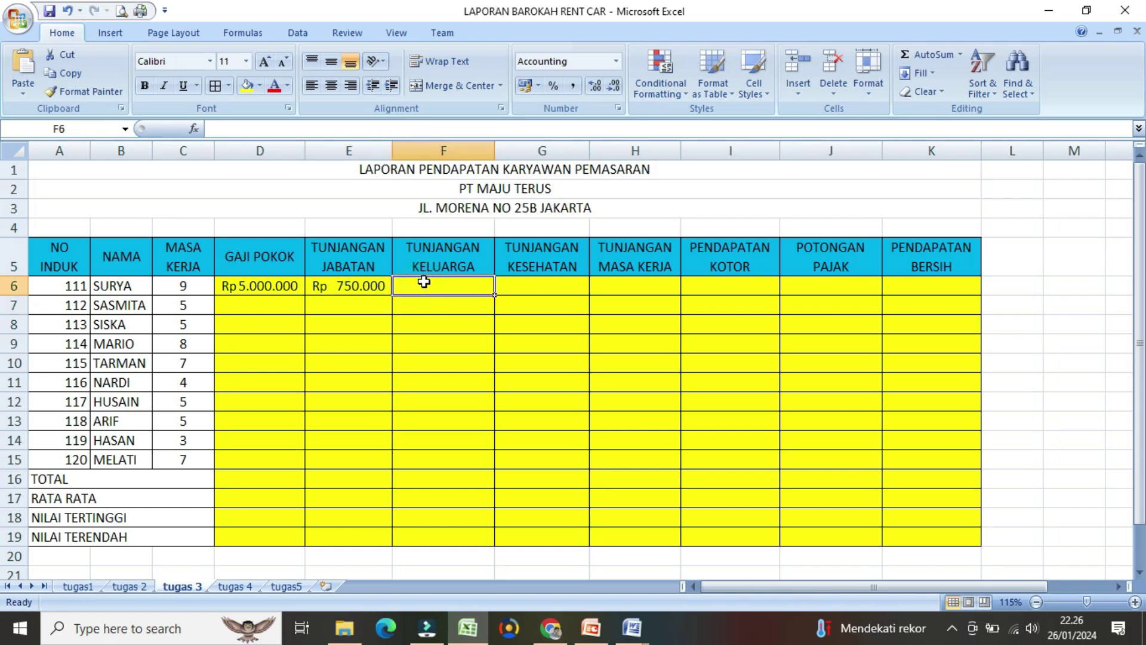
text(=)
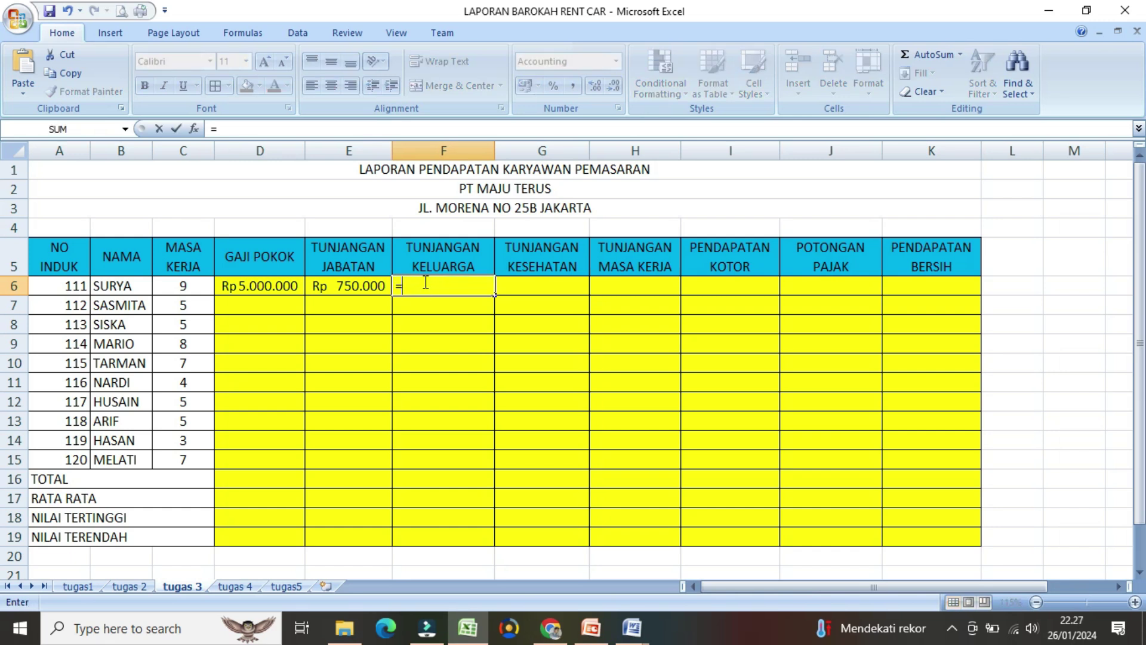
click(272, 287)
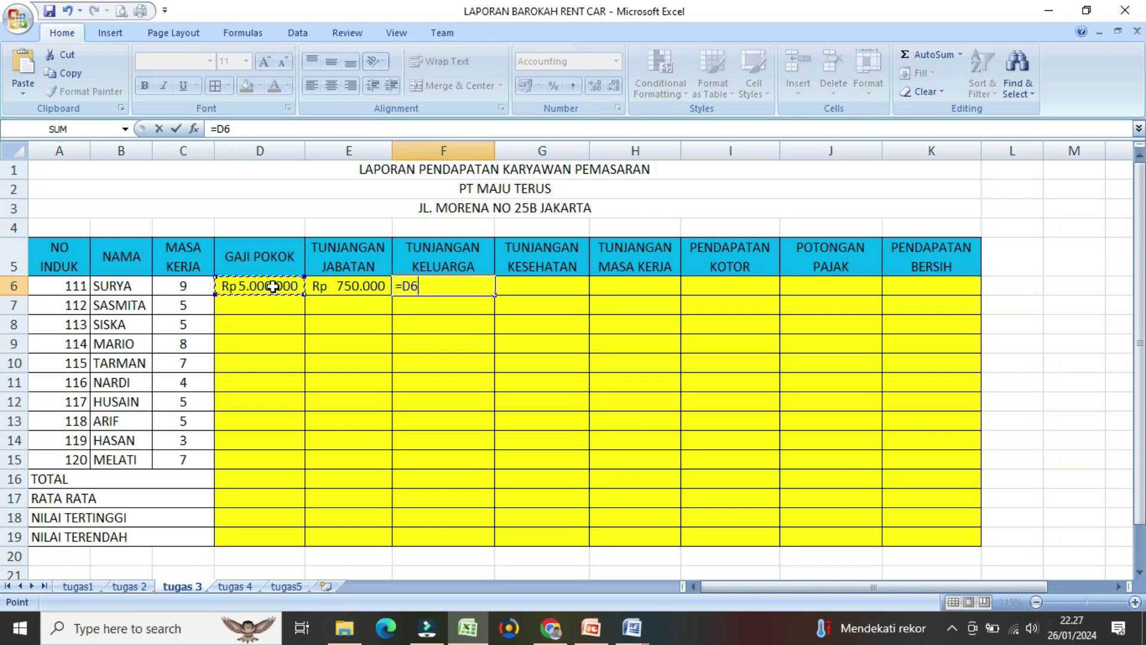
text(*2%)
key(Return)
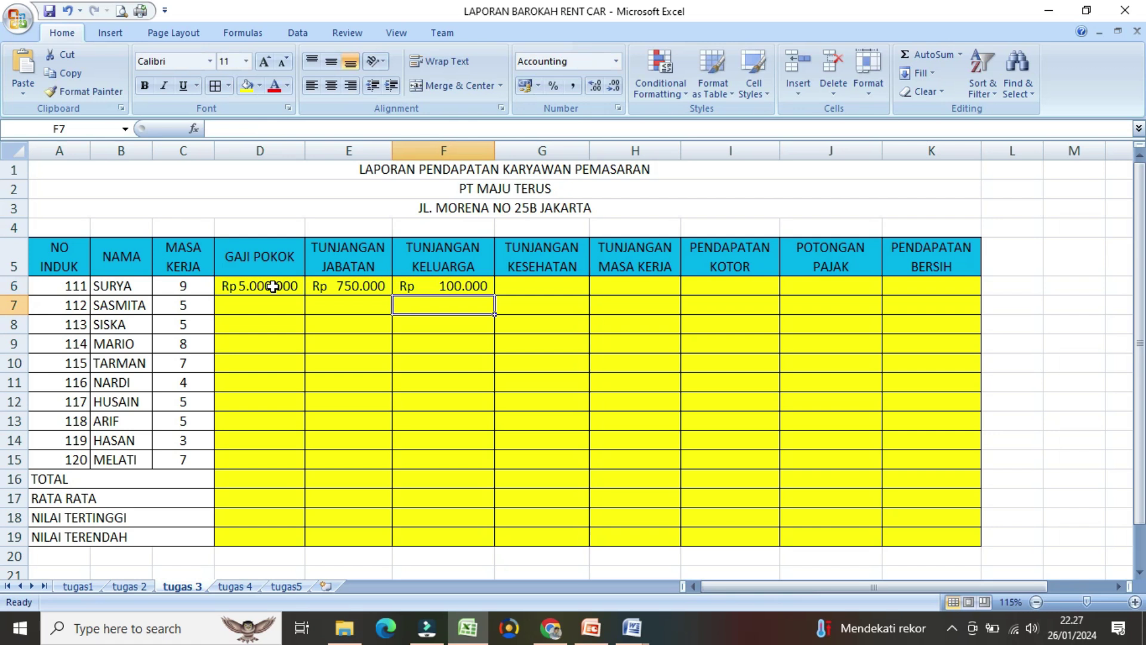
Step: Check the TUNJANGAN KESEHATAN rule in the Word assignment and enter =D6*3% in cell G6 of the Excel sheet
click(558, 289)
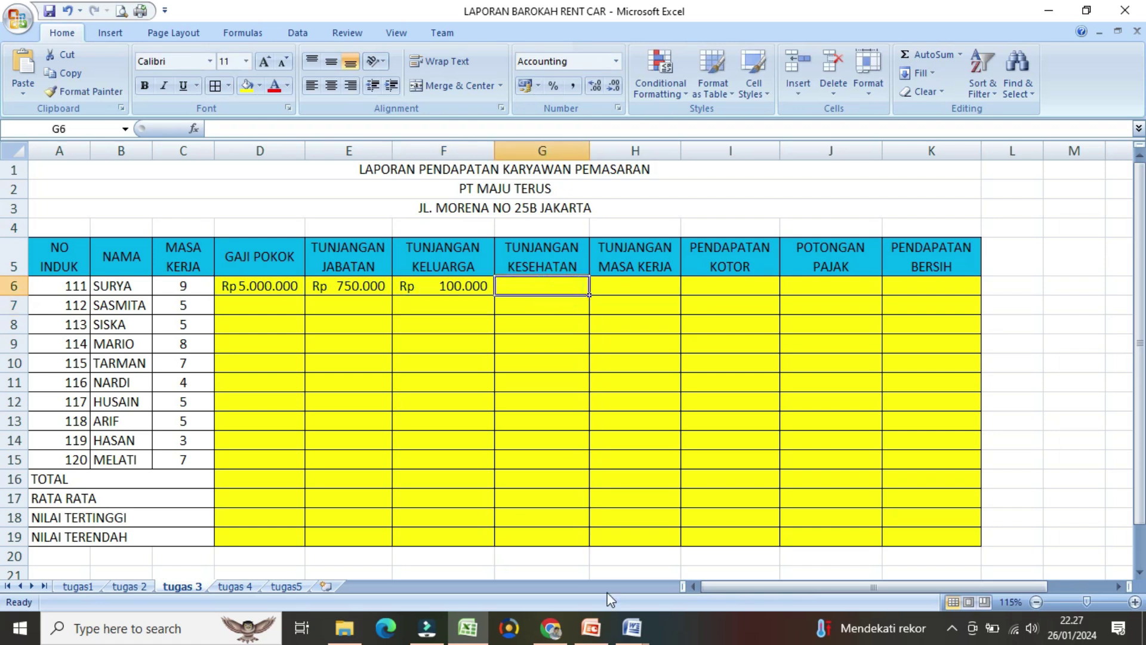
mouse_move(628, 634)
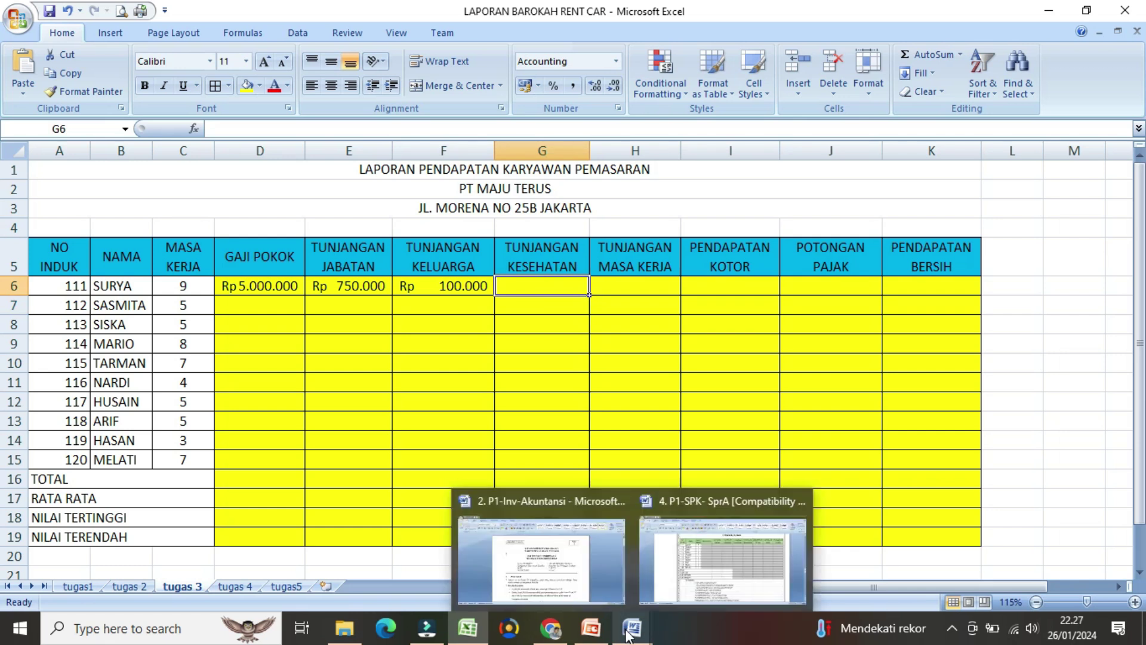
click(682, 570)
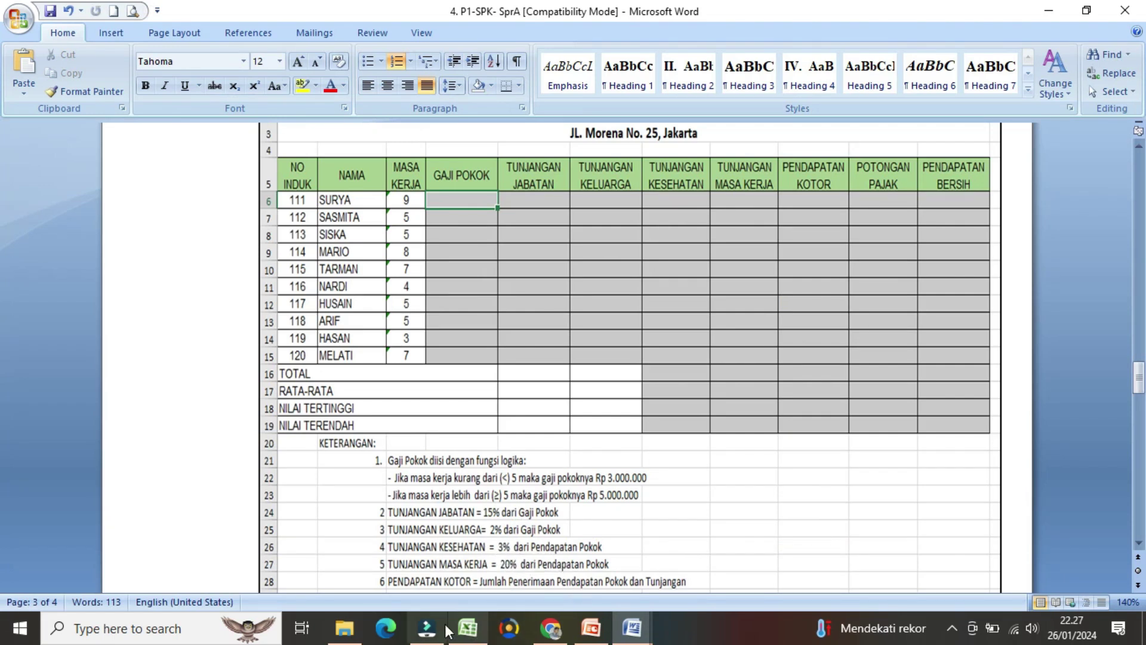
click(467, 628)
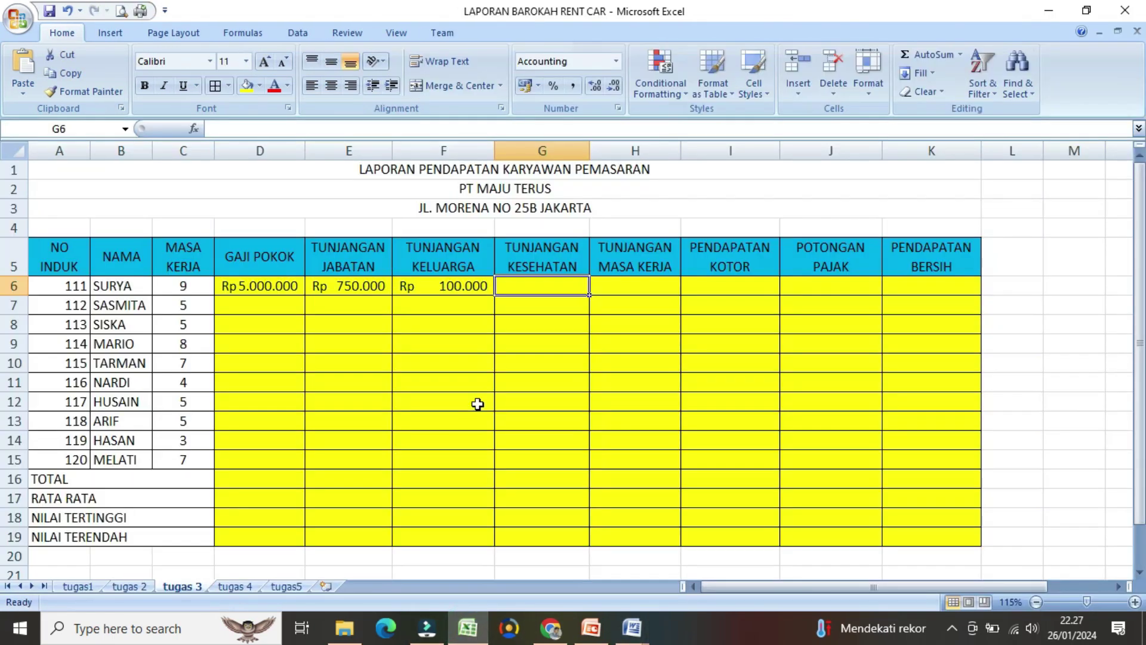
text(=)
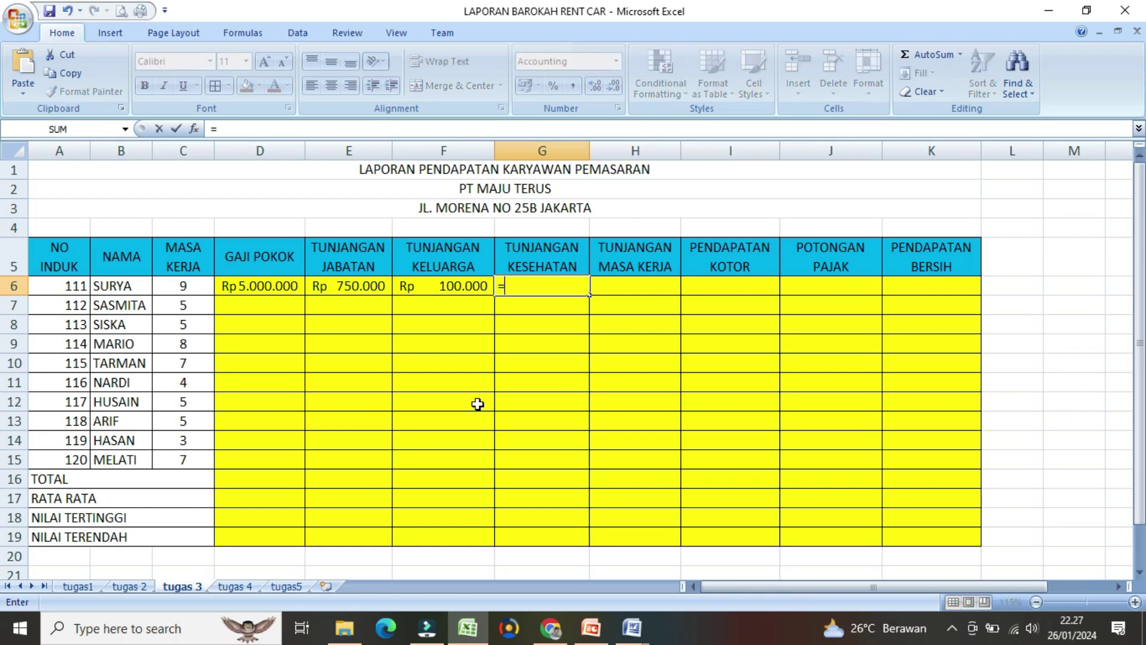
click(273, 292)
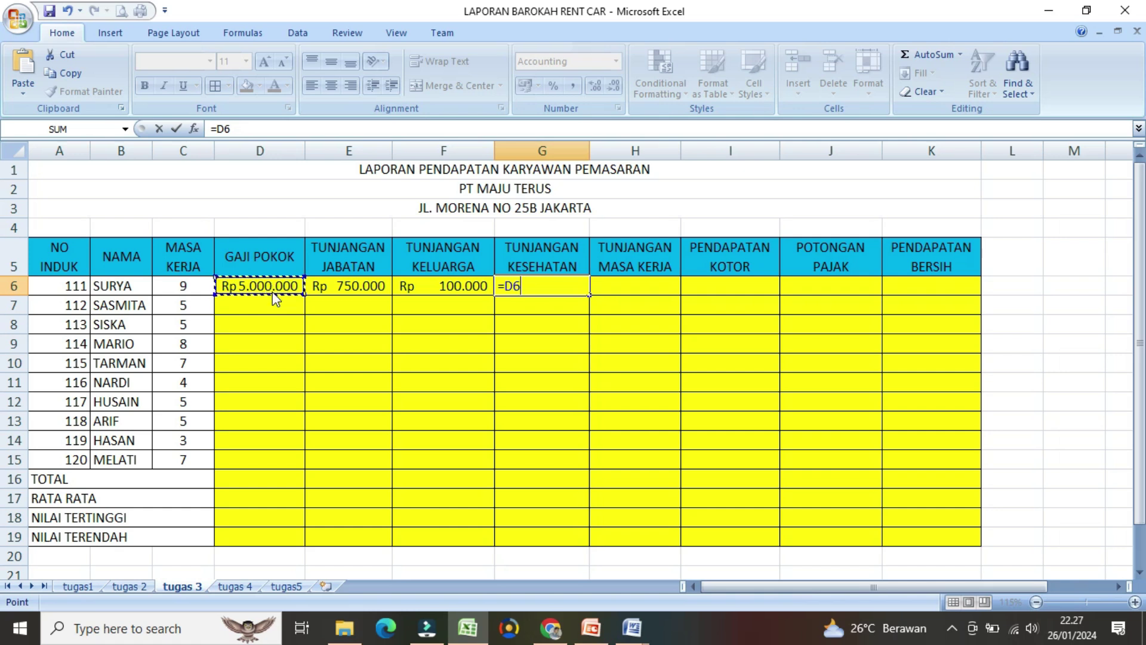
text(*4)
key(BackSpace)
text(3%)
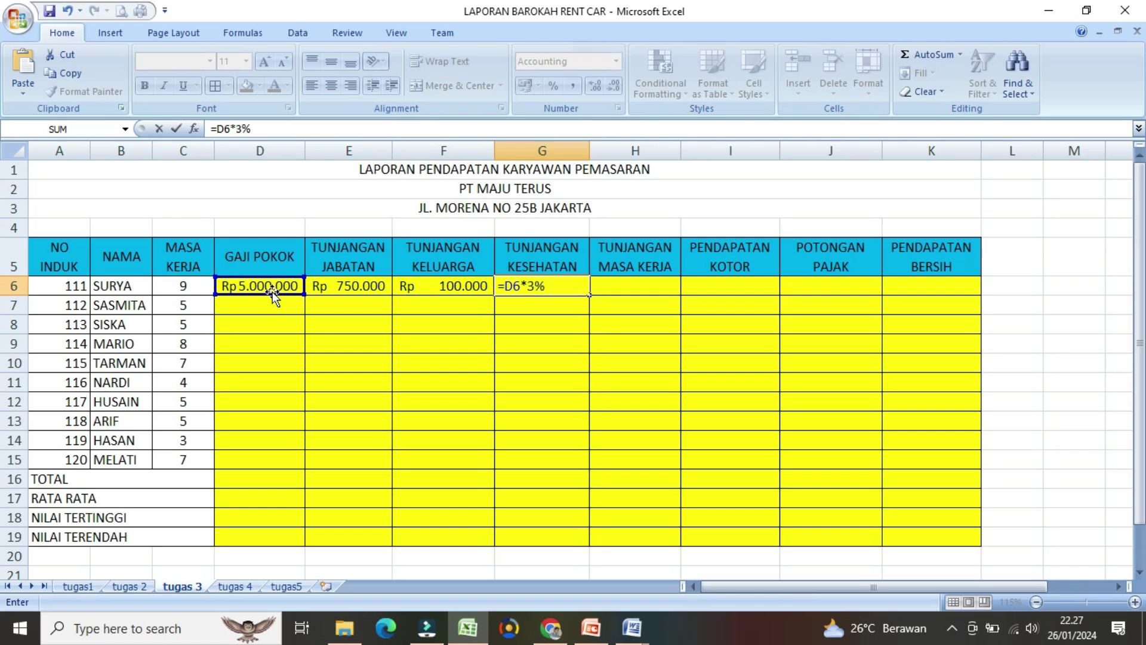
key(Return)
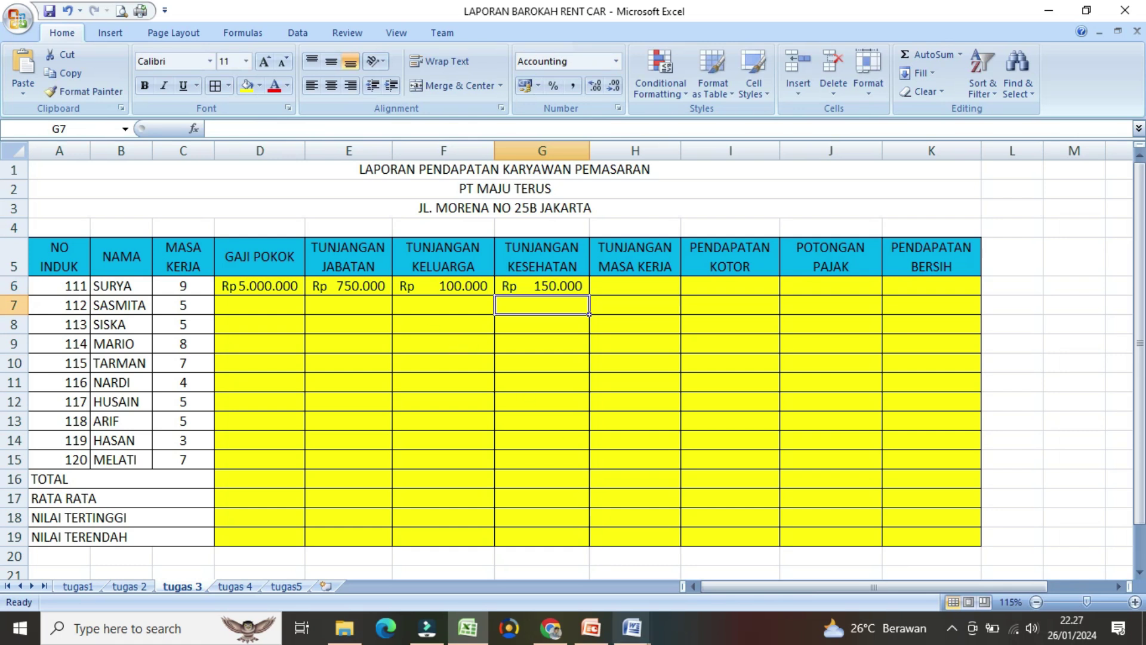
Step: Check the TUNJANGAN MASA KERJA rule in the Word assignment and enter =D6*20% in cell H6 of the Excel sheet
mouse_move(632, 628)
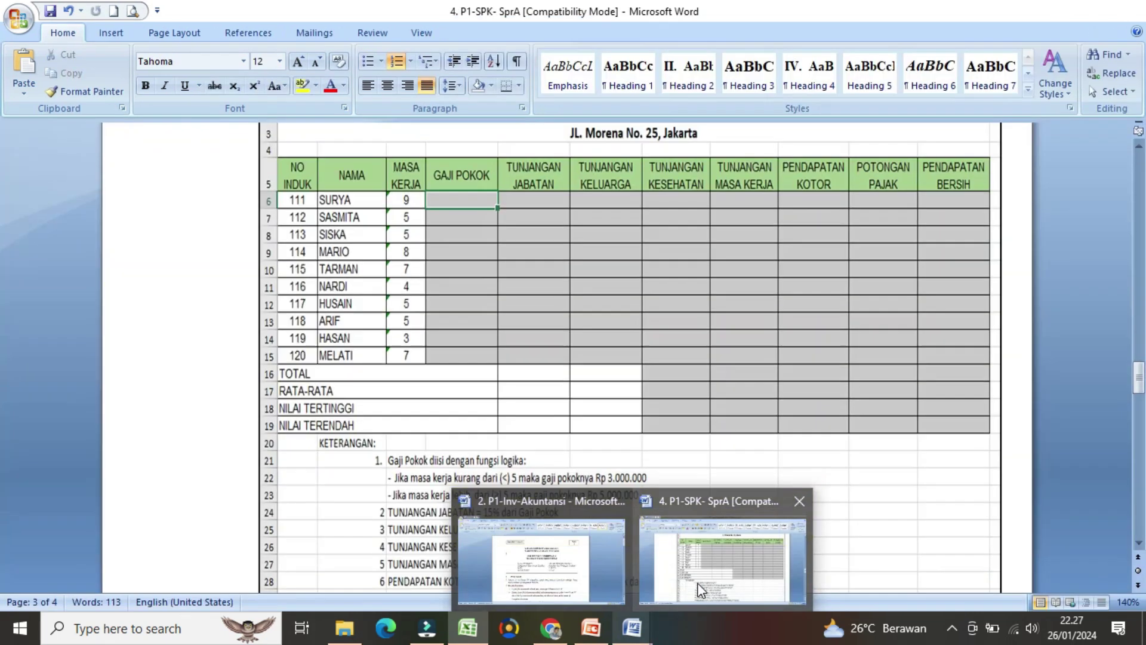
click(701, 590)
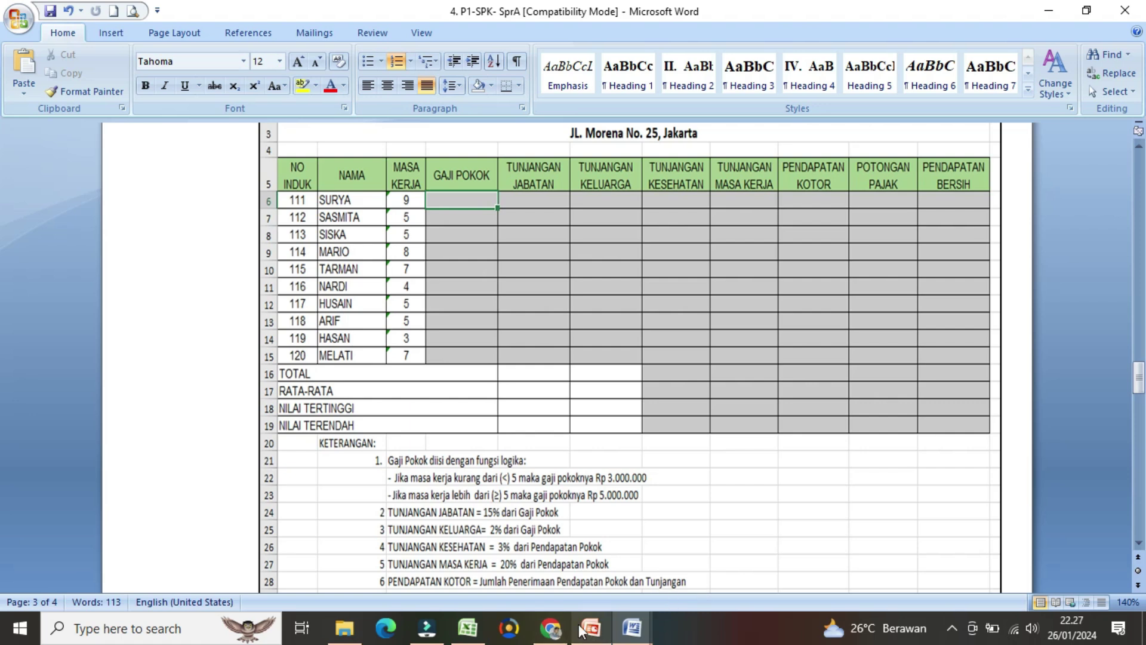
mouse_move(476, 633)
click(452, 513)
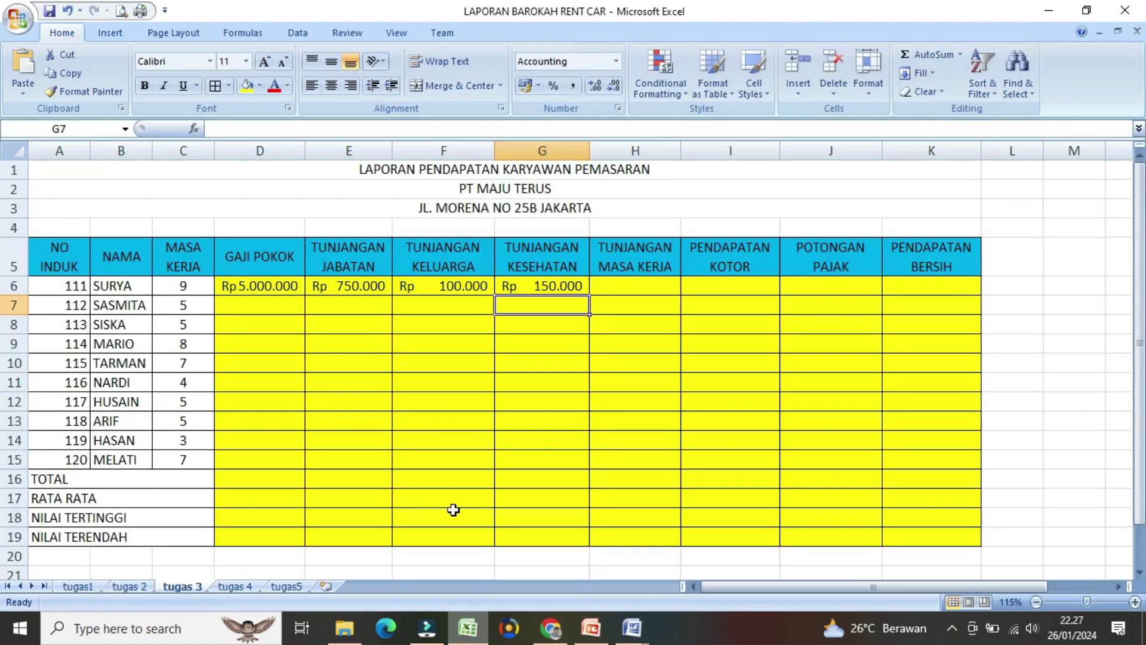
click(654, 287)
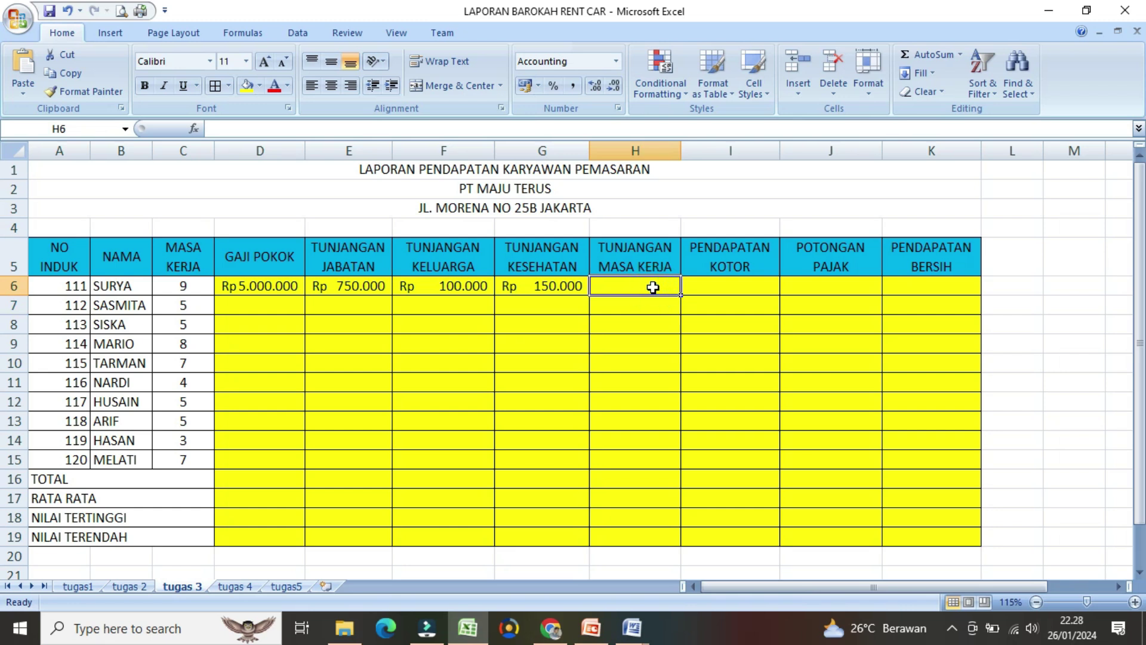
text(=)
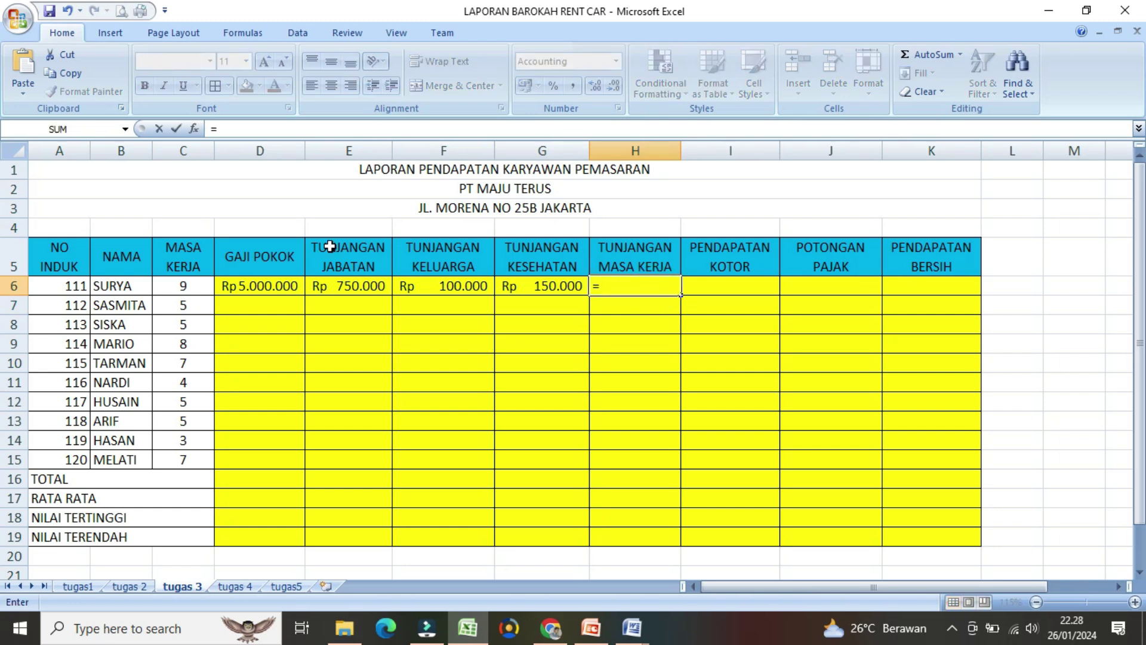
click(279, 285)
text(*20%)
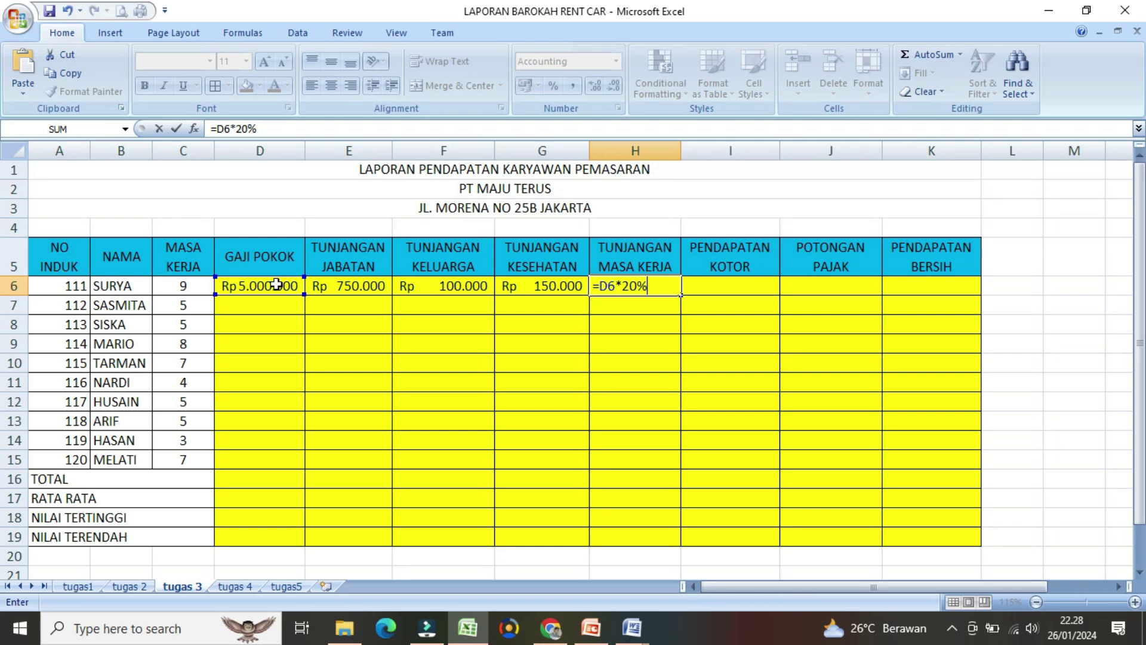
key(Return)
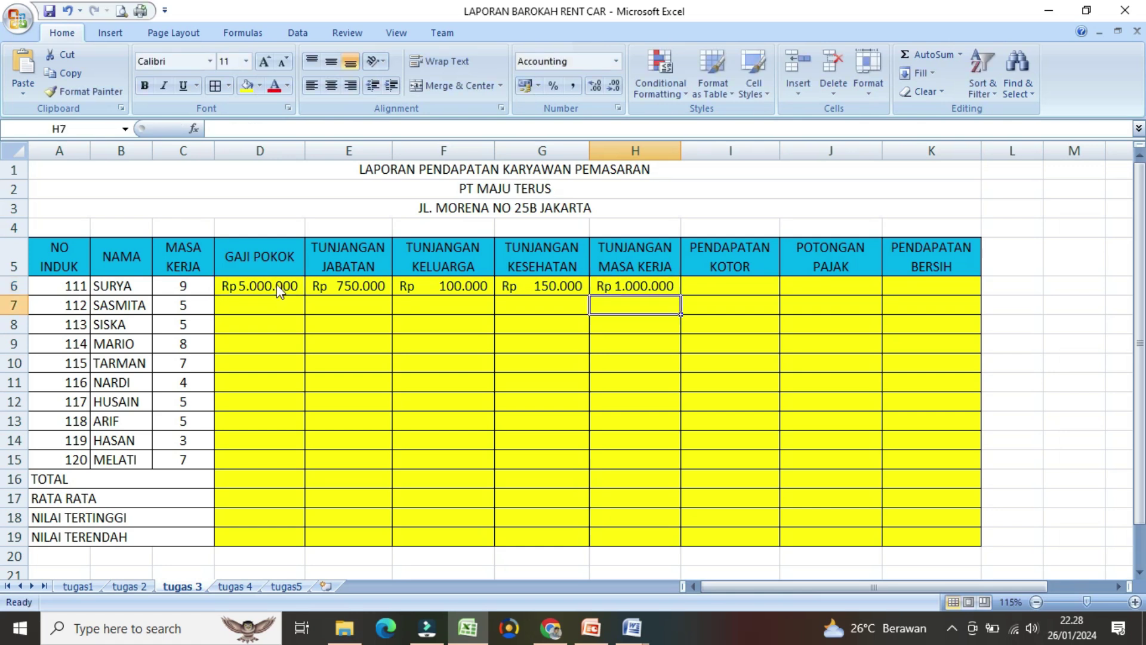
Step: Enter =SUM(D6:H6) as PENDAPATAN KOTOR in cell I6
click(707, 286)
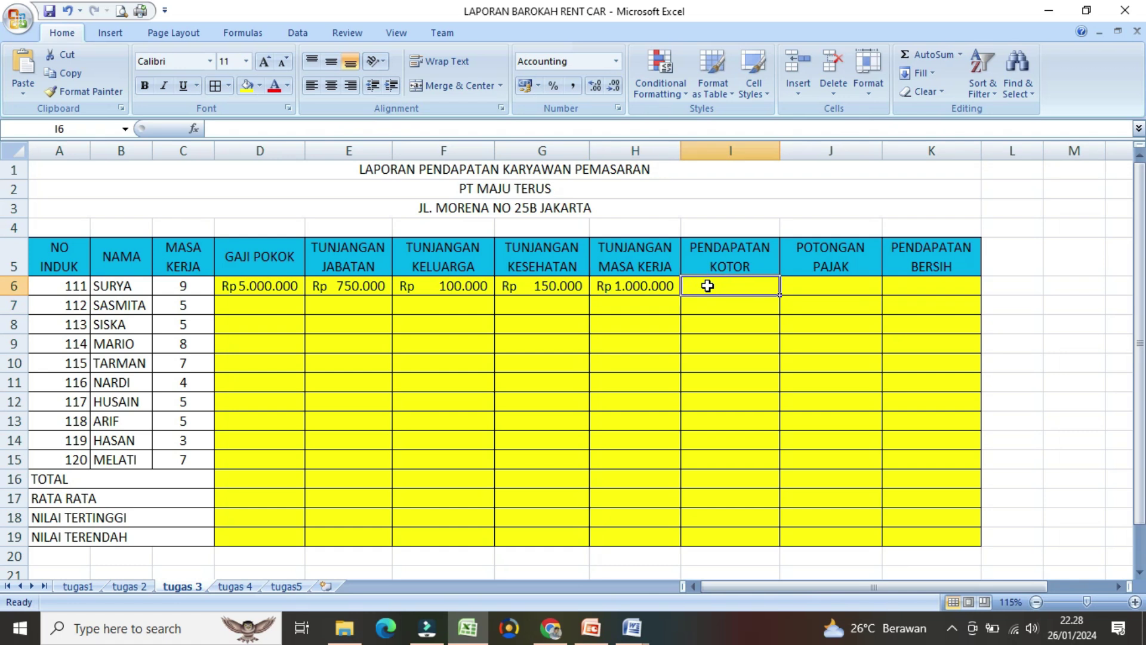
text(=)
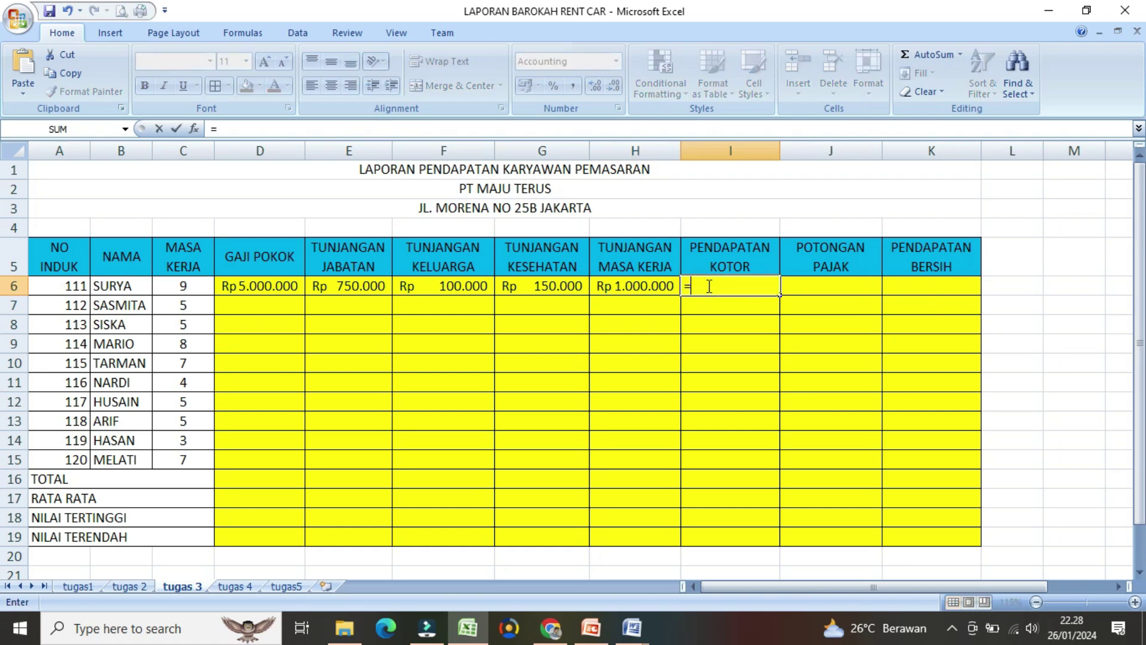
text(SUM)
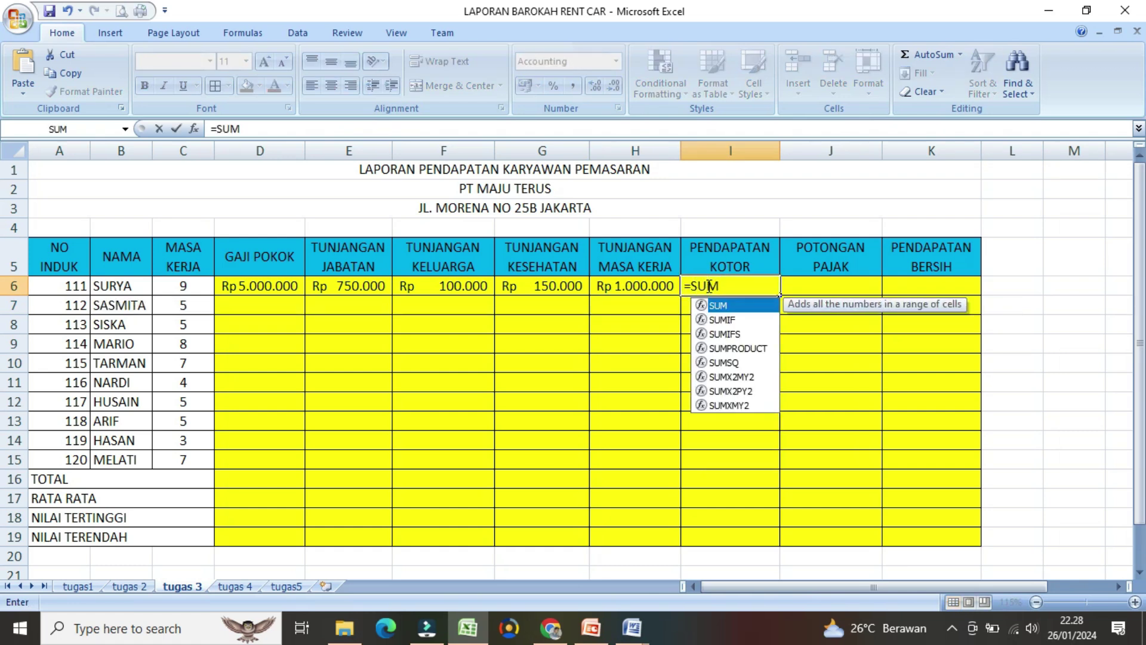
text(()
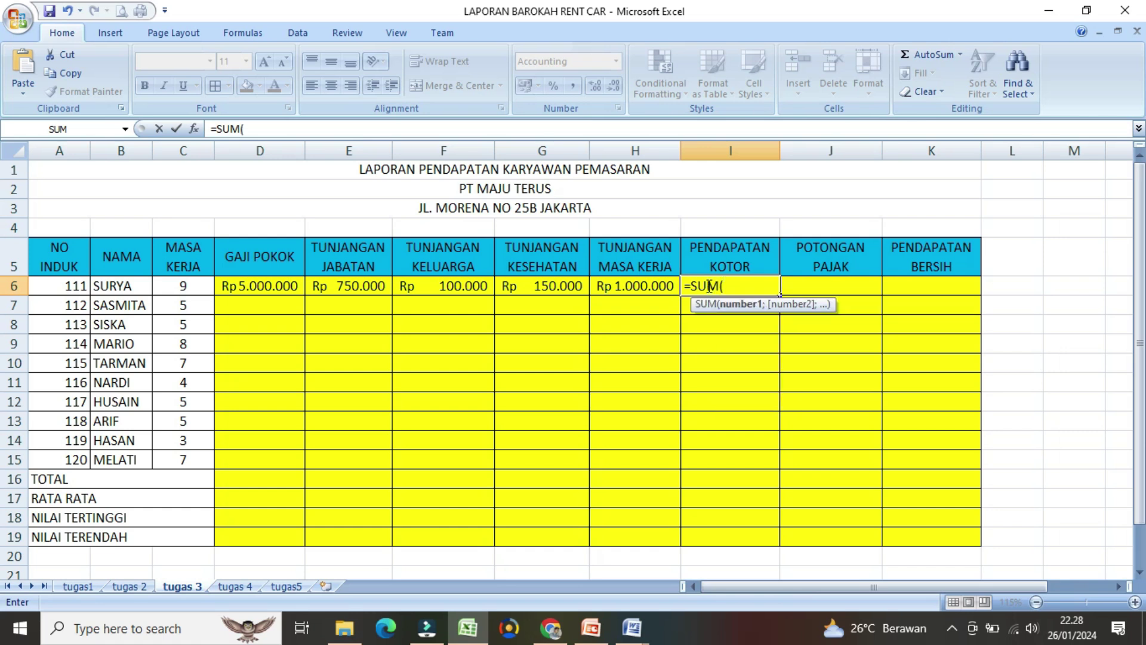
click(272, 288)
drag(271, 288, 639, 289)
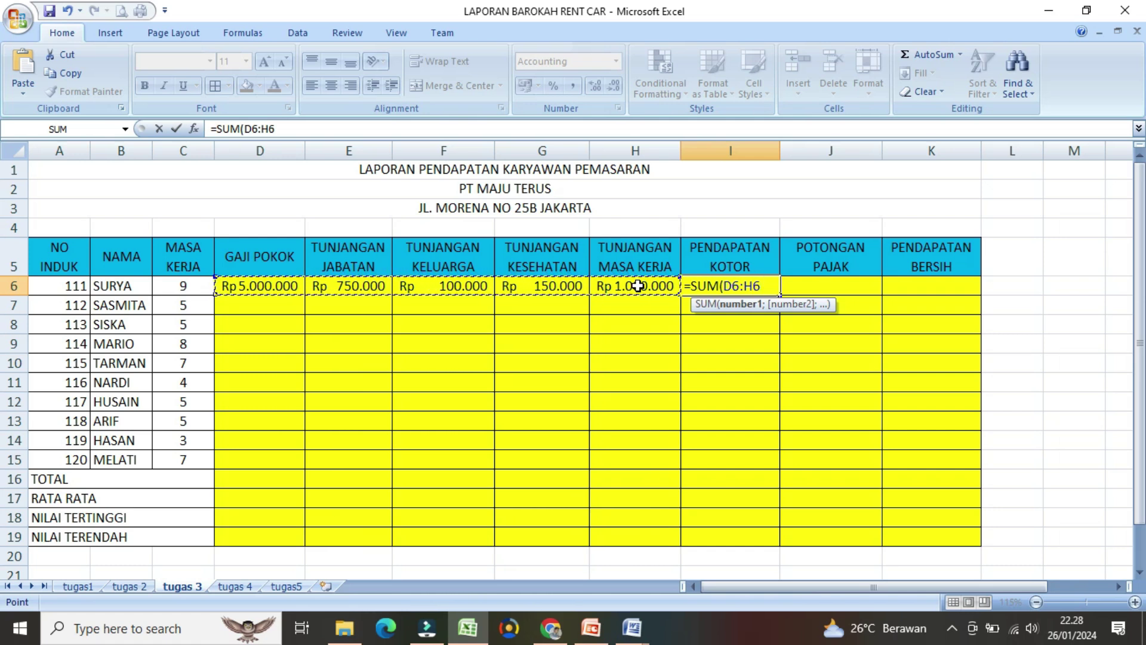
text())
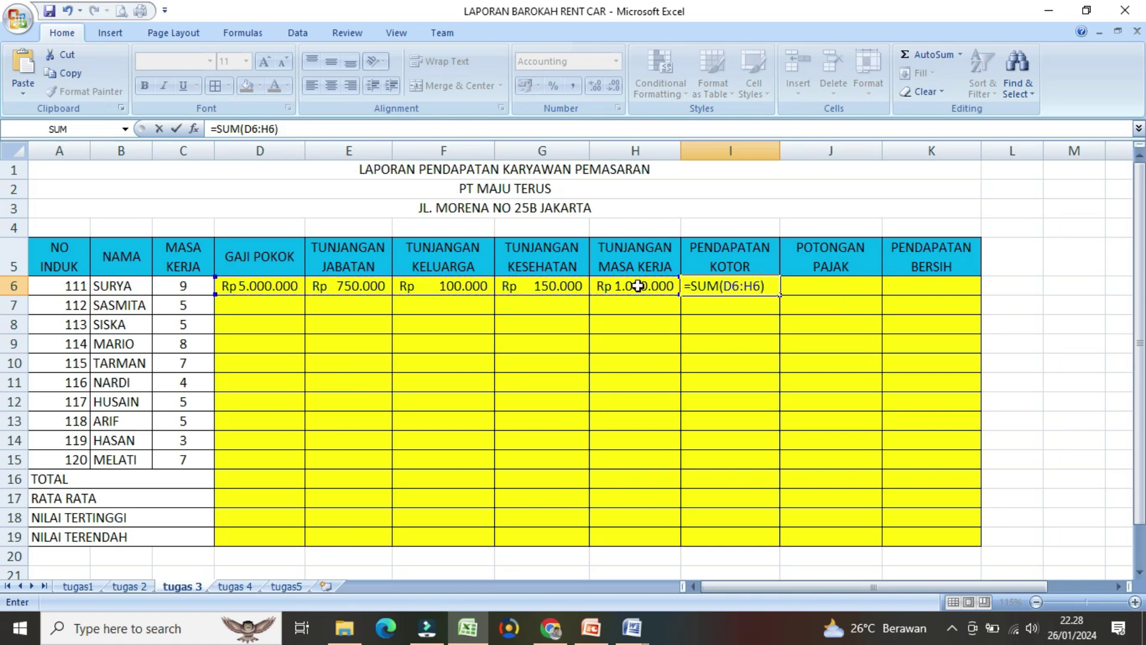
key(Return)
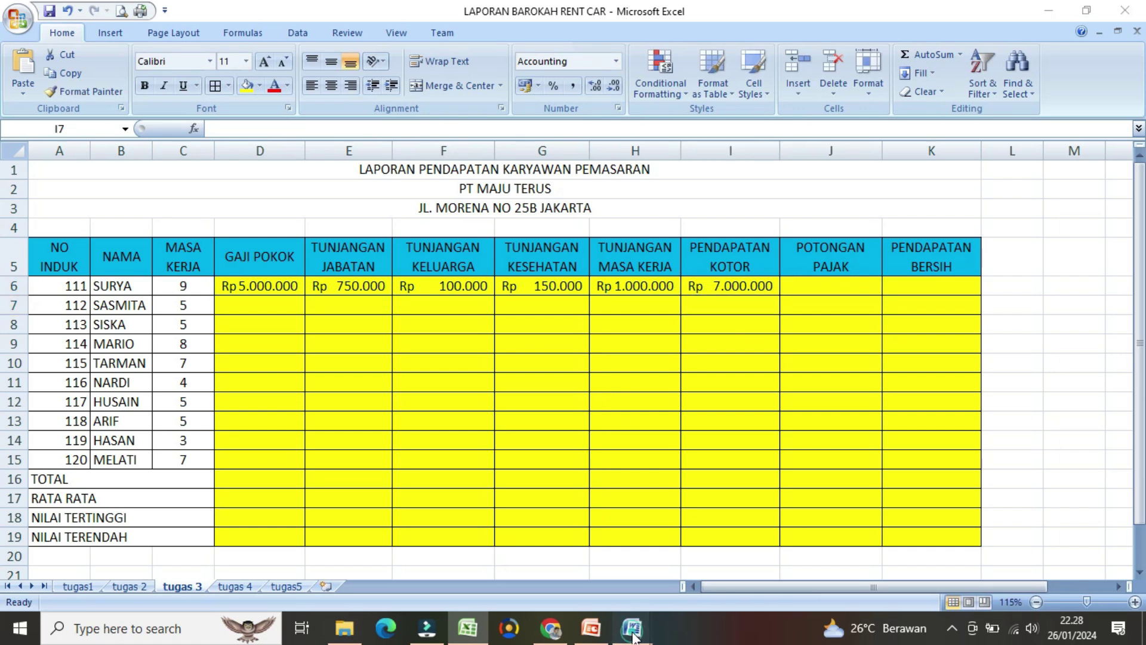
Step: Check the POTONGAN PAJAK and PENDAPATAN BERSIH rules in the Word assignment and enter =I6*10% in cell J6 of the Excel sheet
mouse_move(634, 638)
click(721, 580)
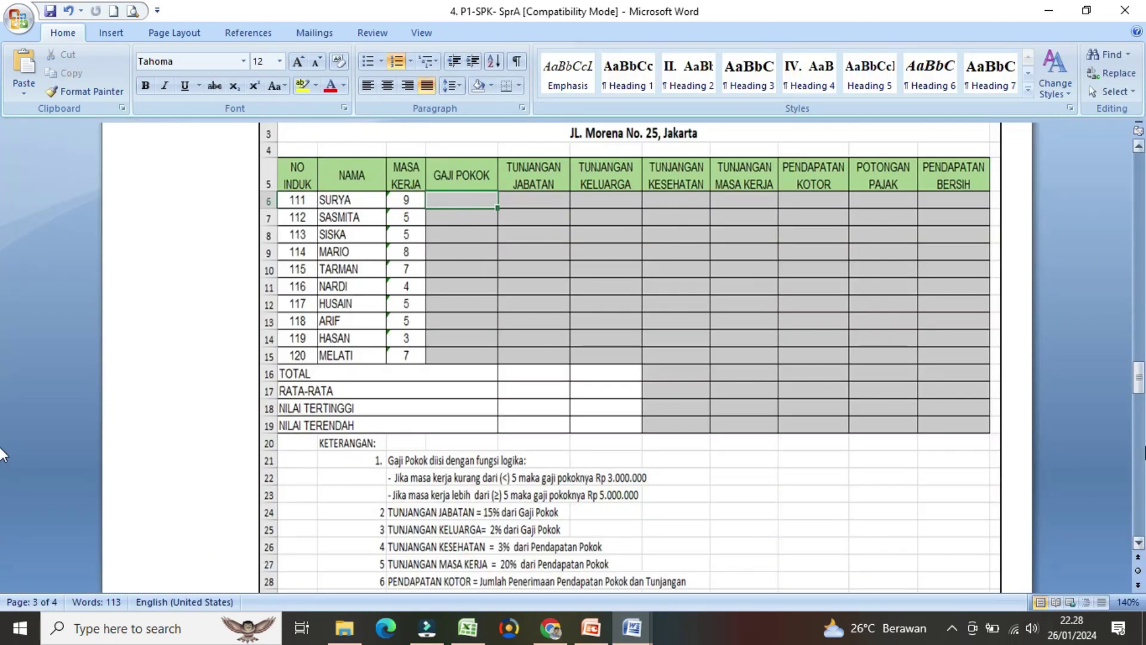
drag(1141, 390, 1142, 394)
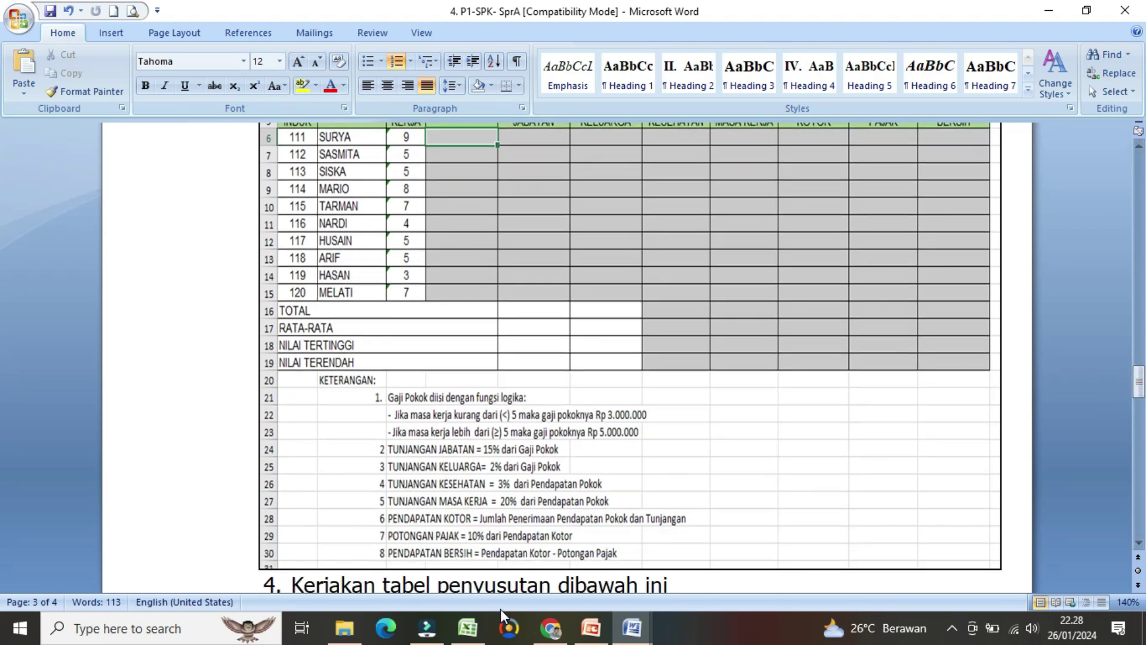
click(468, 628)
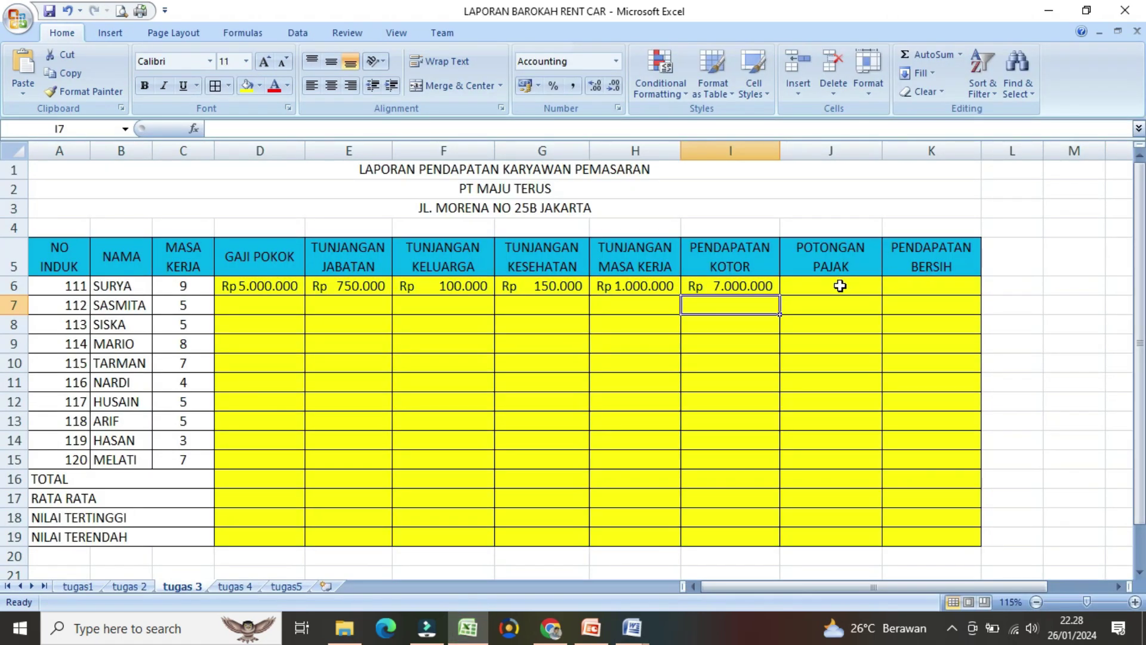
click(840, 286)
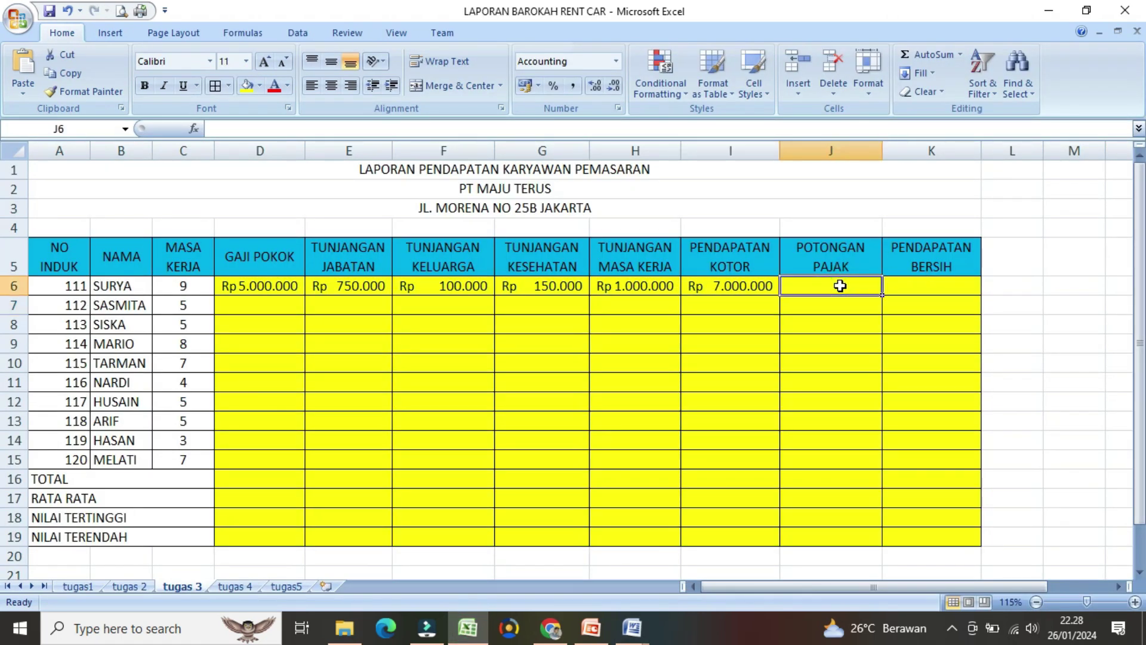
text(=)
click(726, 288)
text(*120)
key(BackSpace)
key(BackSpace)
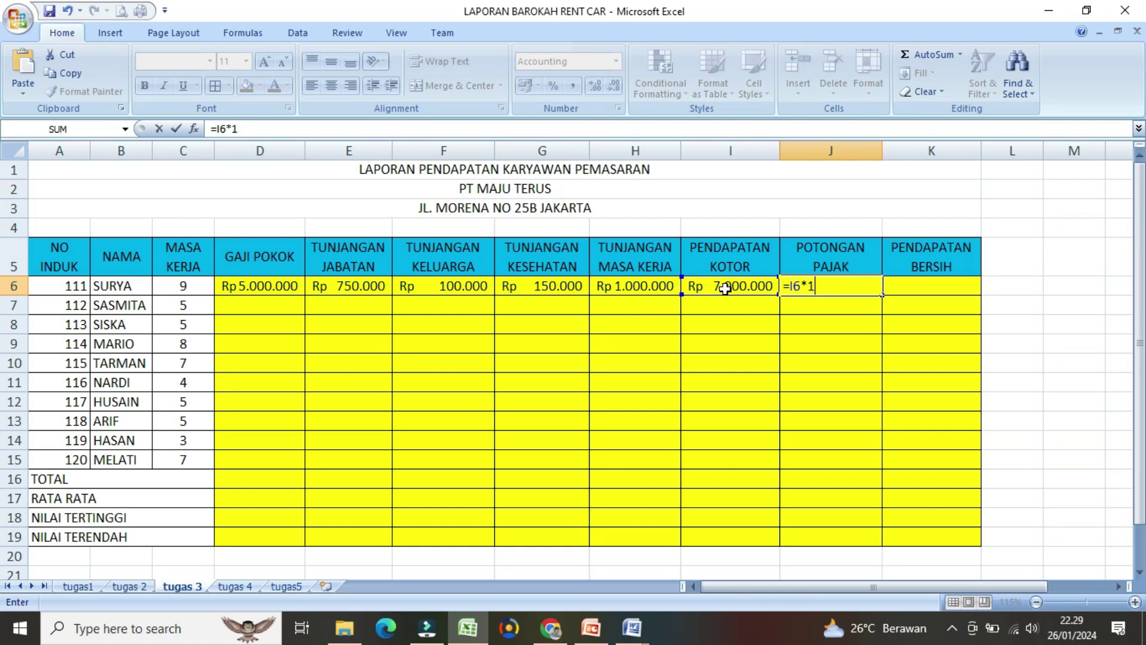
text(0%)
key(Return)
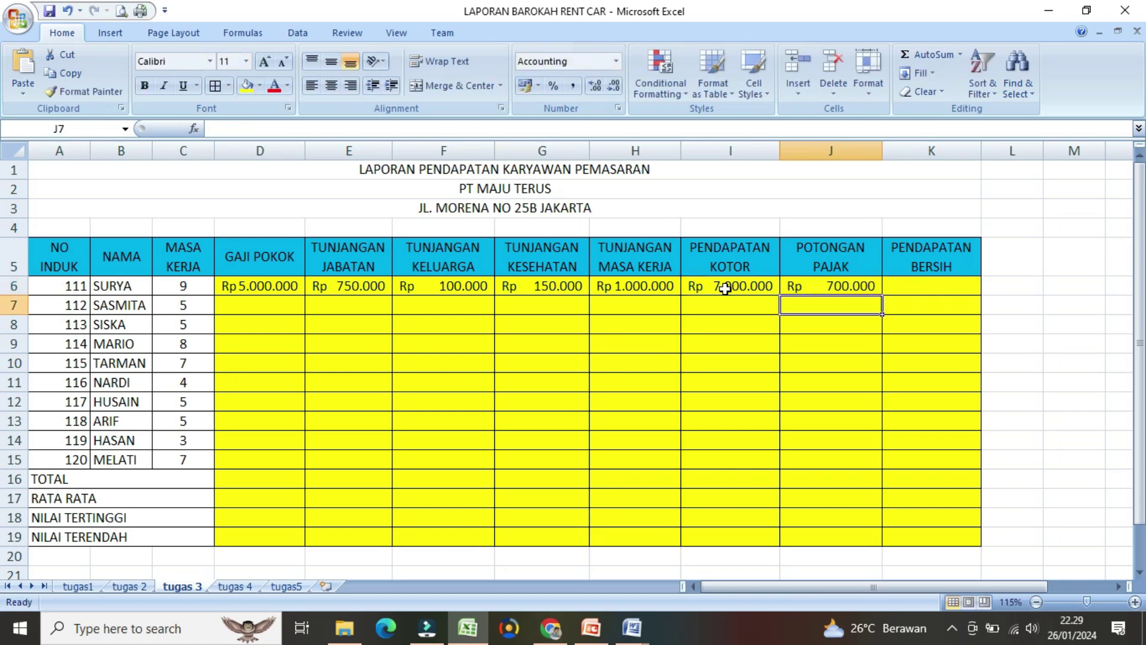
Step: Enter =I6-J6 as PENDAPATAN BERSIH in cell K6
click(927, 278)
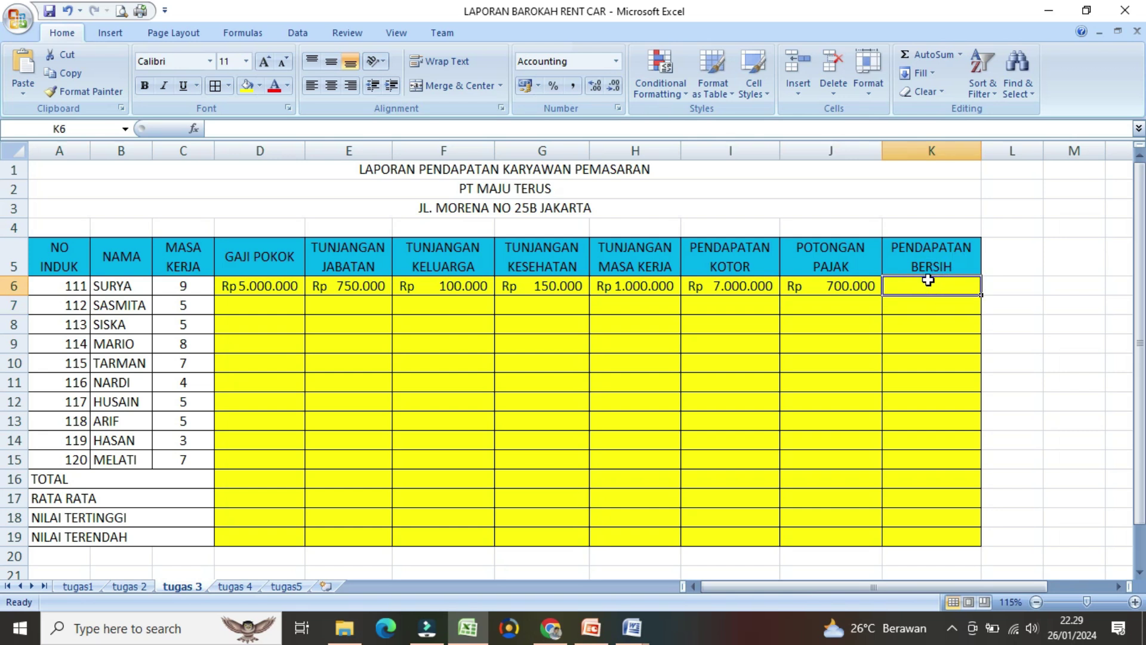
text(=)
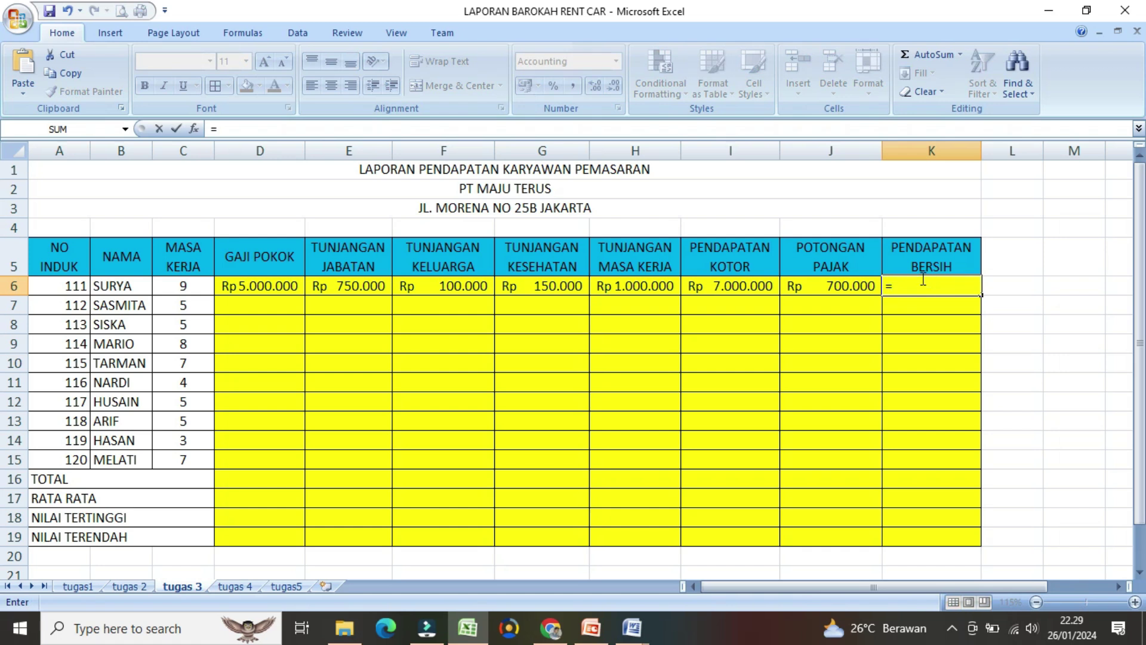
click(734, 287)
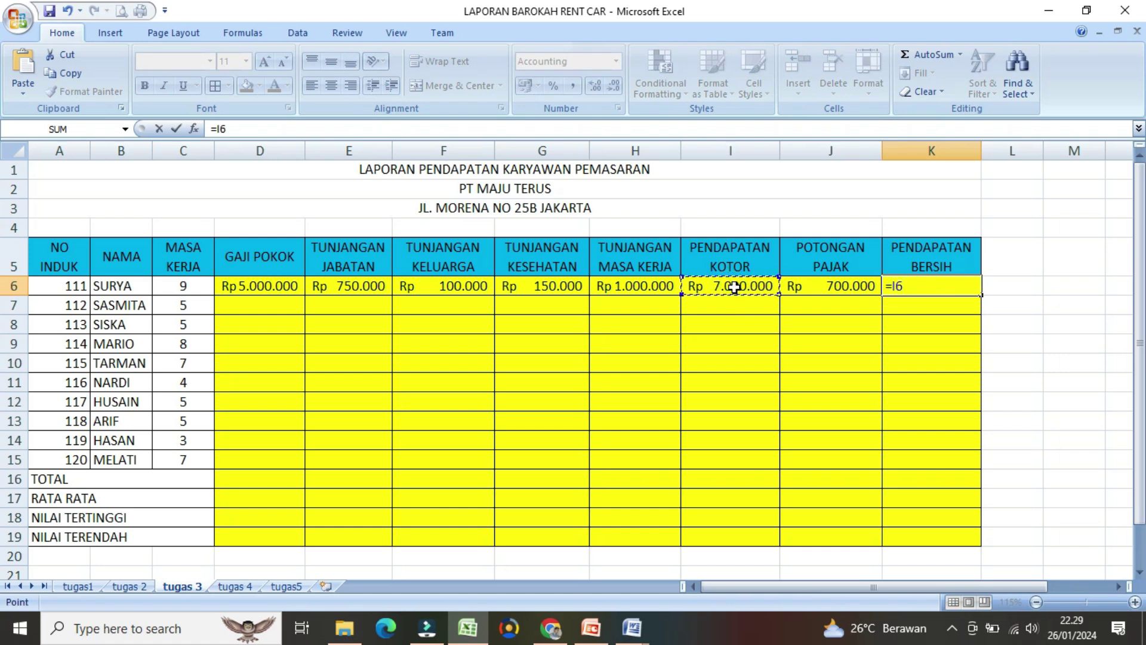
text(-)
click(814, 286)
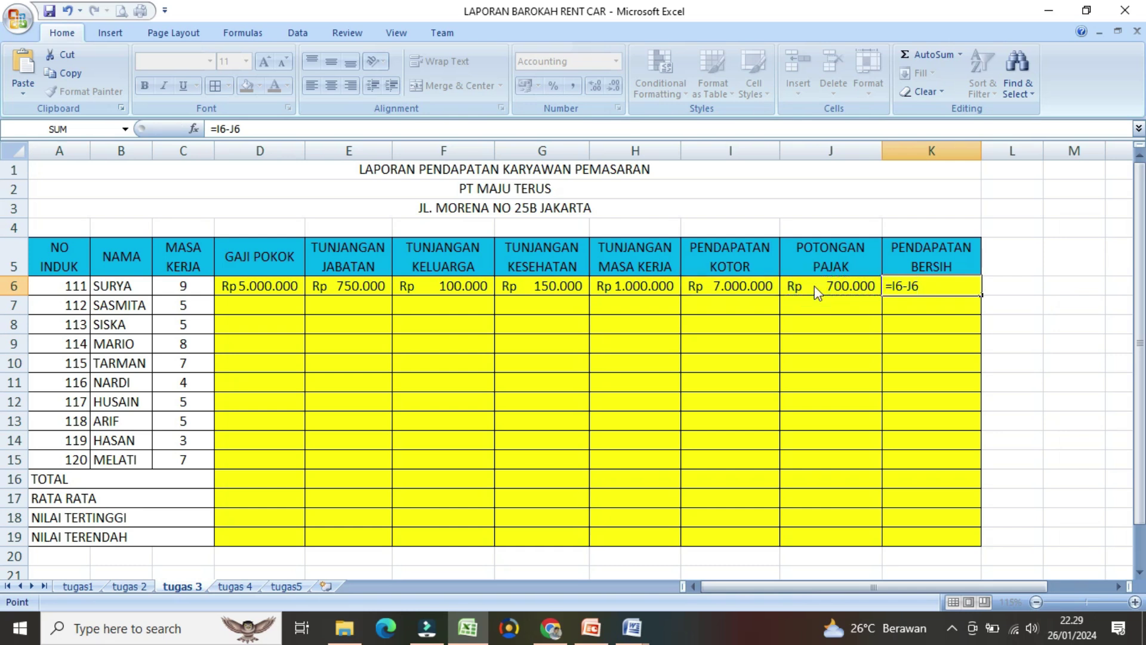
key(Return)
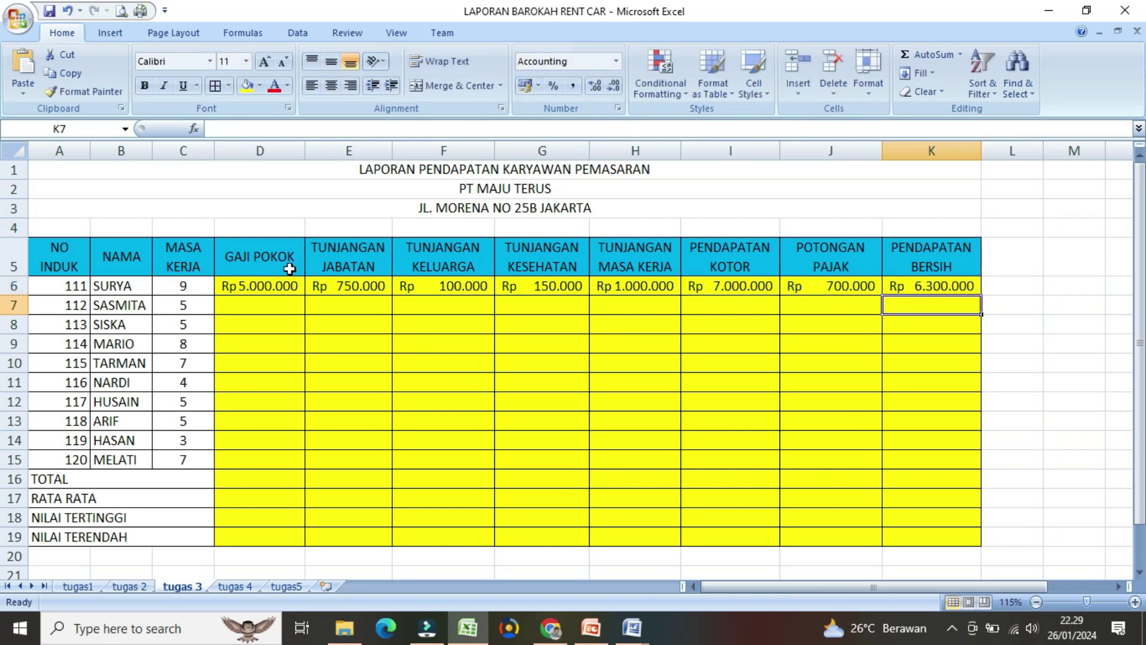
Step: Fill the formulas in D6:K6 down through row 15 for all employees and select the GAJI POKOK total cell D16
click(257, 288)
drag(257, 288, 973, 477)
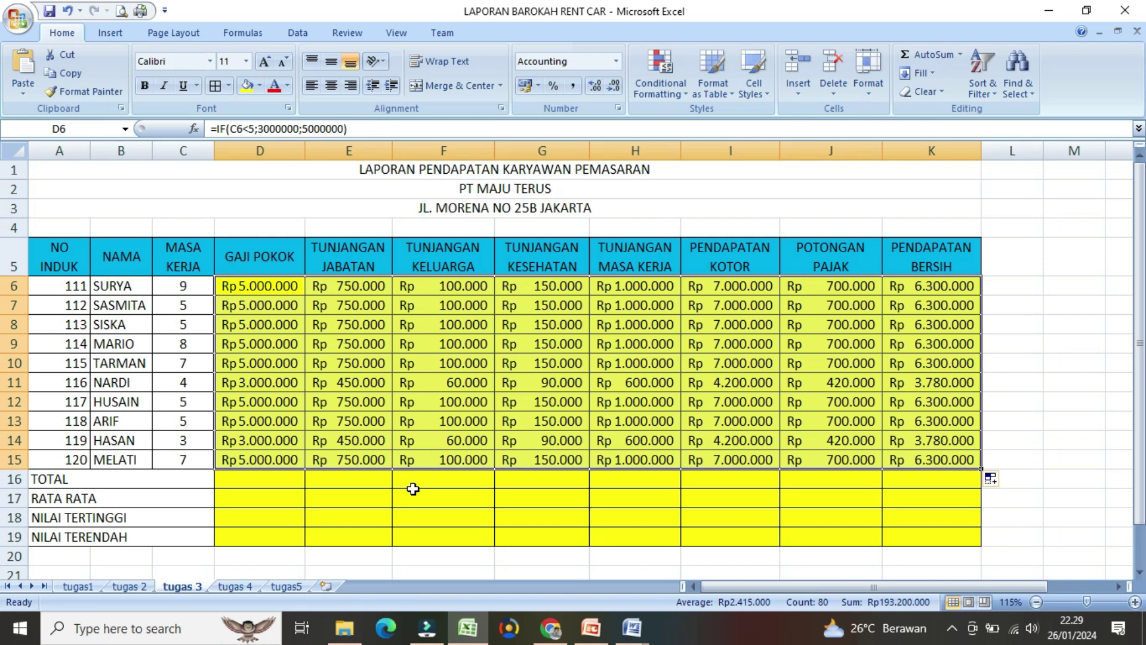
click(241, 474)
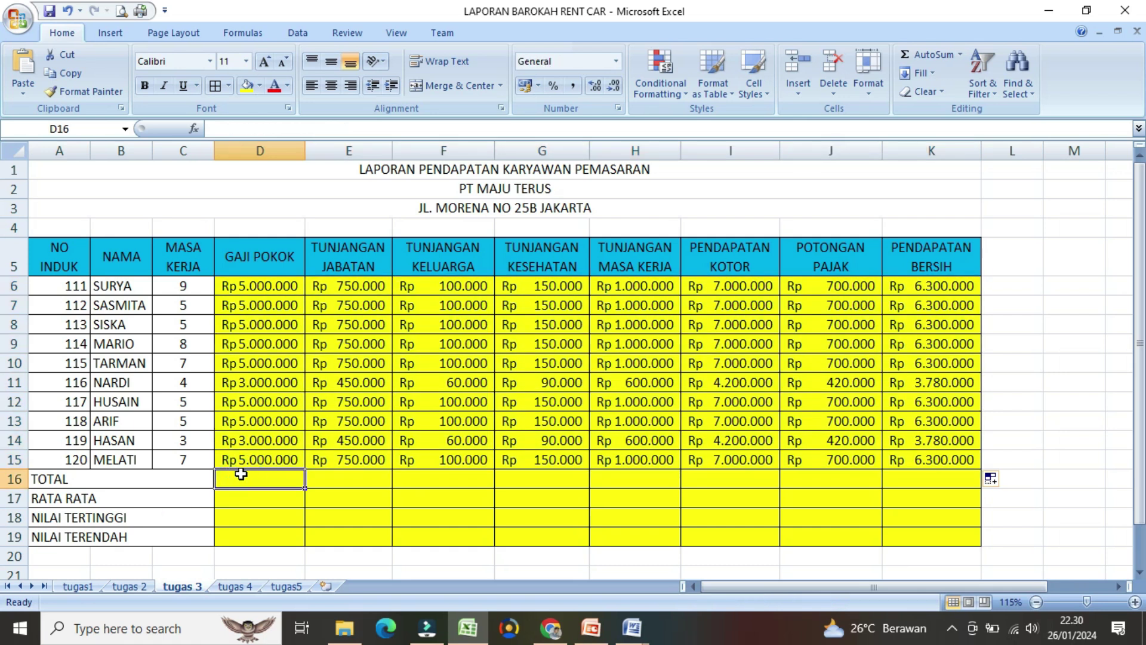
Step: Enter =SUM(D6:D15) as the GAJI POKOK total in cell D16
text(=)
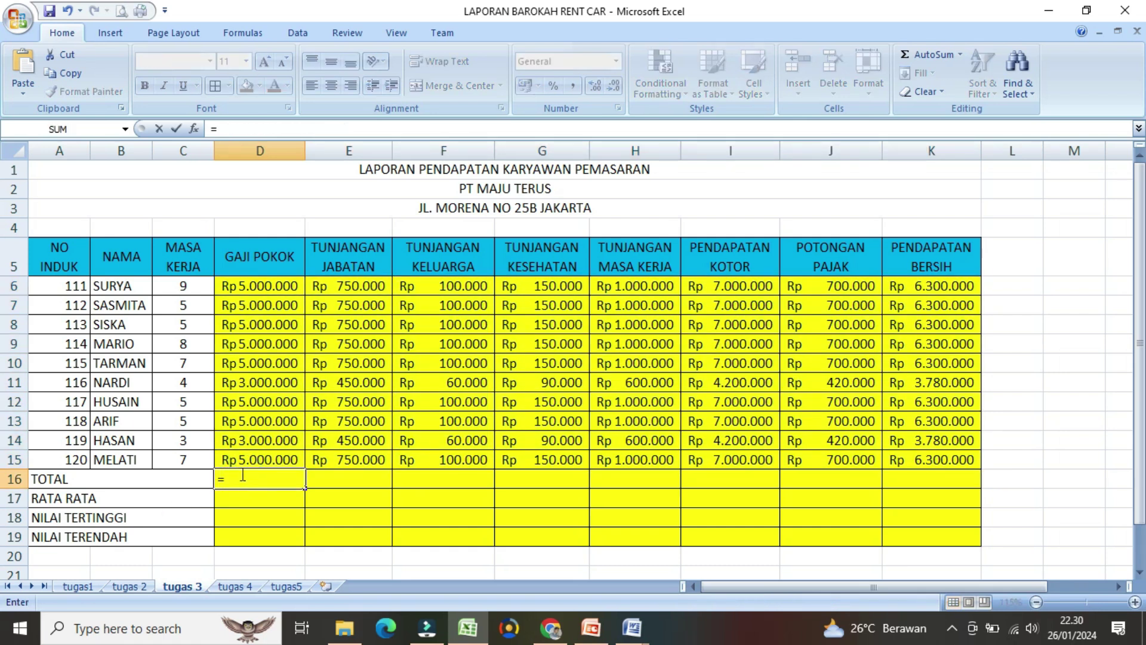
text(SUM)
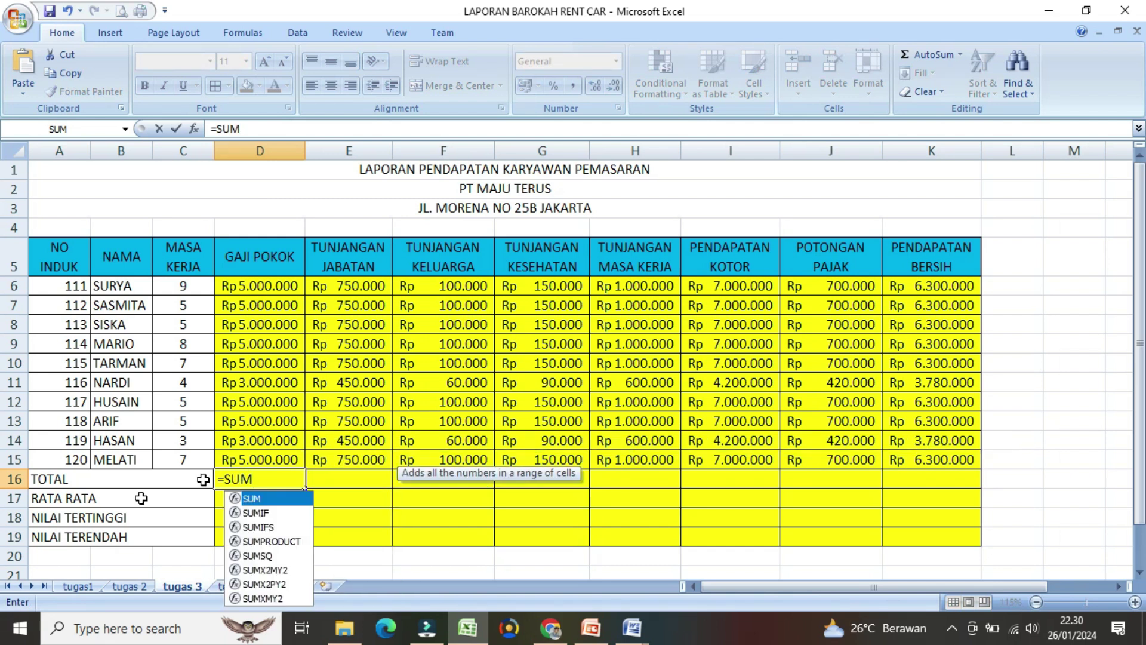
double_click(264, 499)
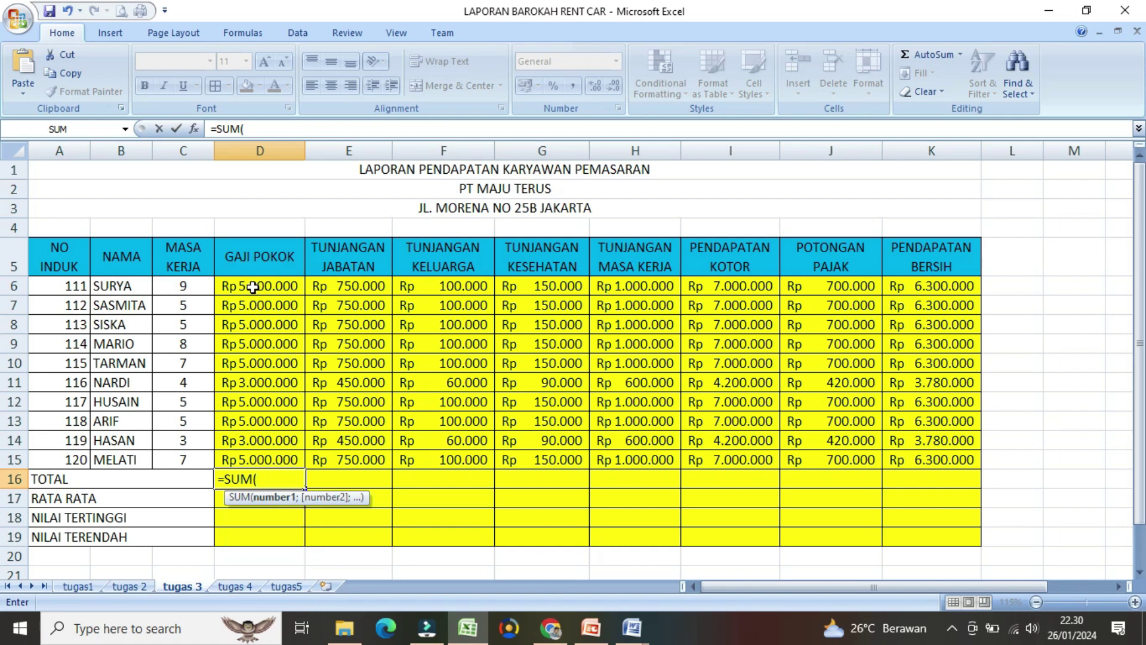
drag(254, 287, 256, 463)
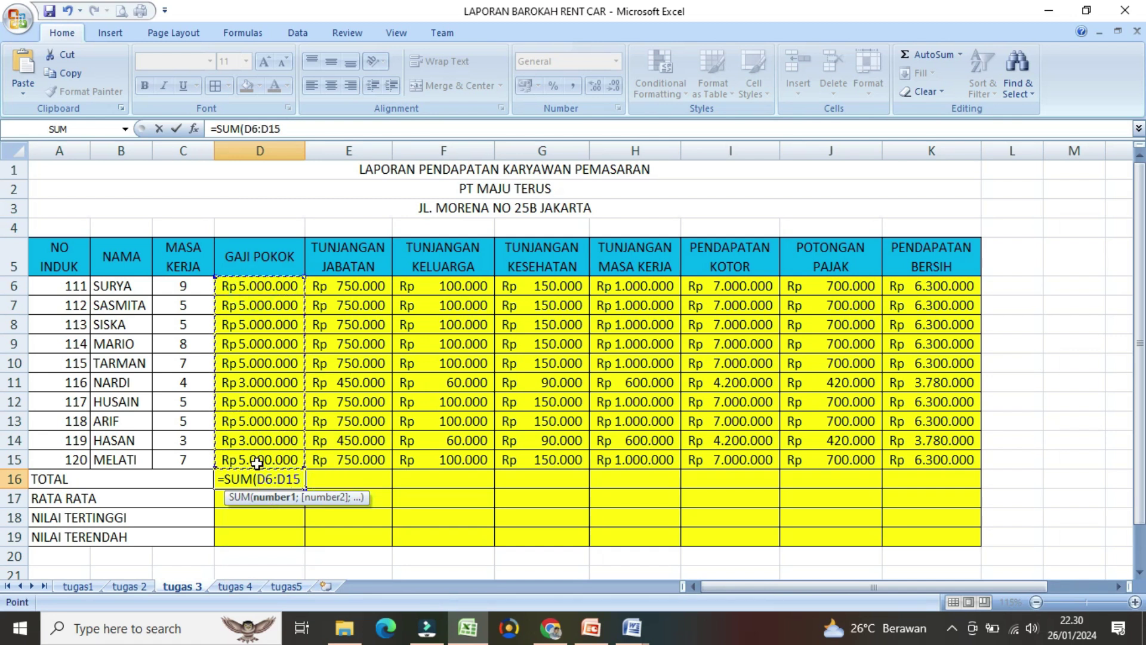
text())
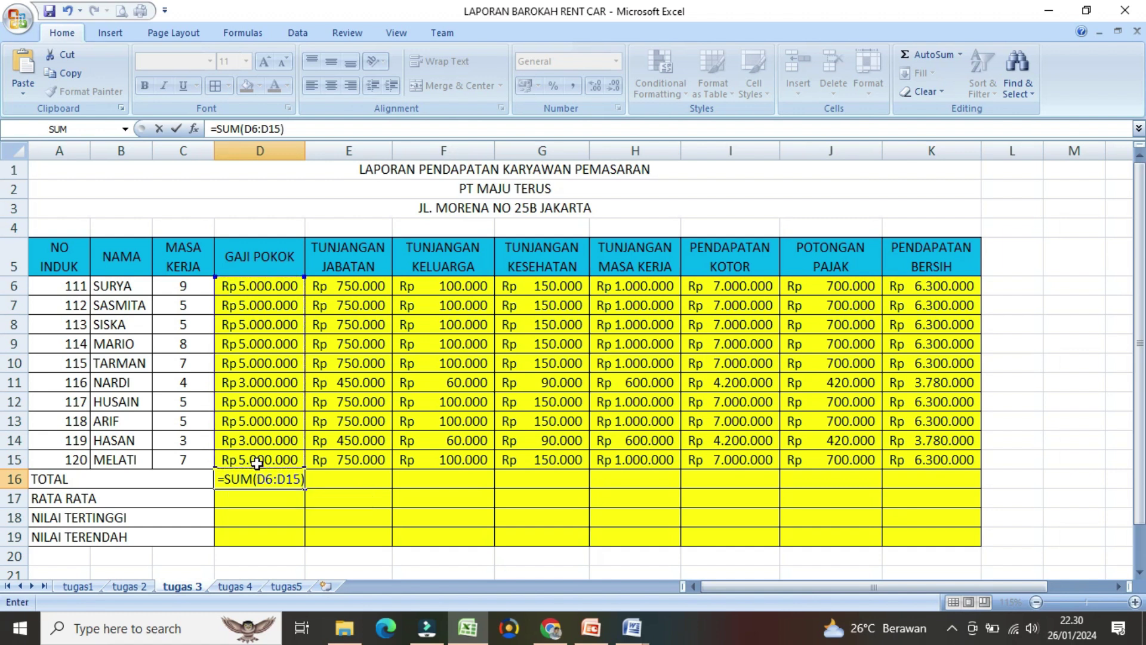
key(Return)
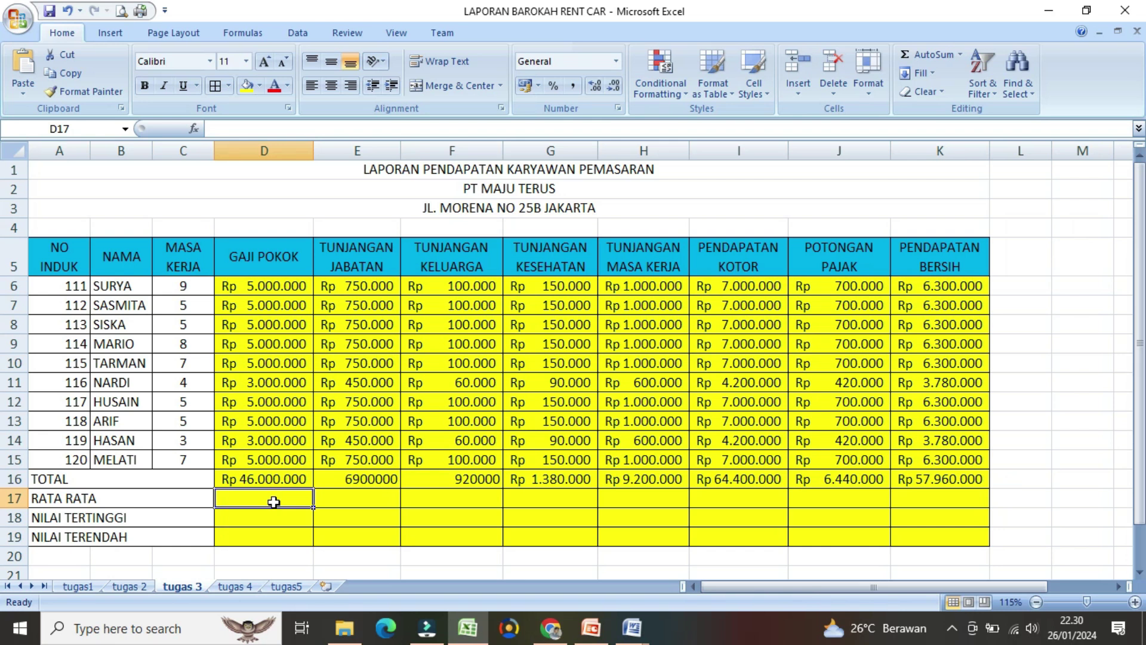
Step: Enter =AVERAGE(D6:D15) as the GAJI POKOK average (RATA RATA) in cell D17
text(=A)
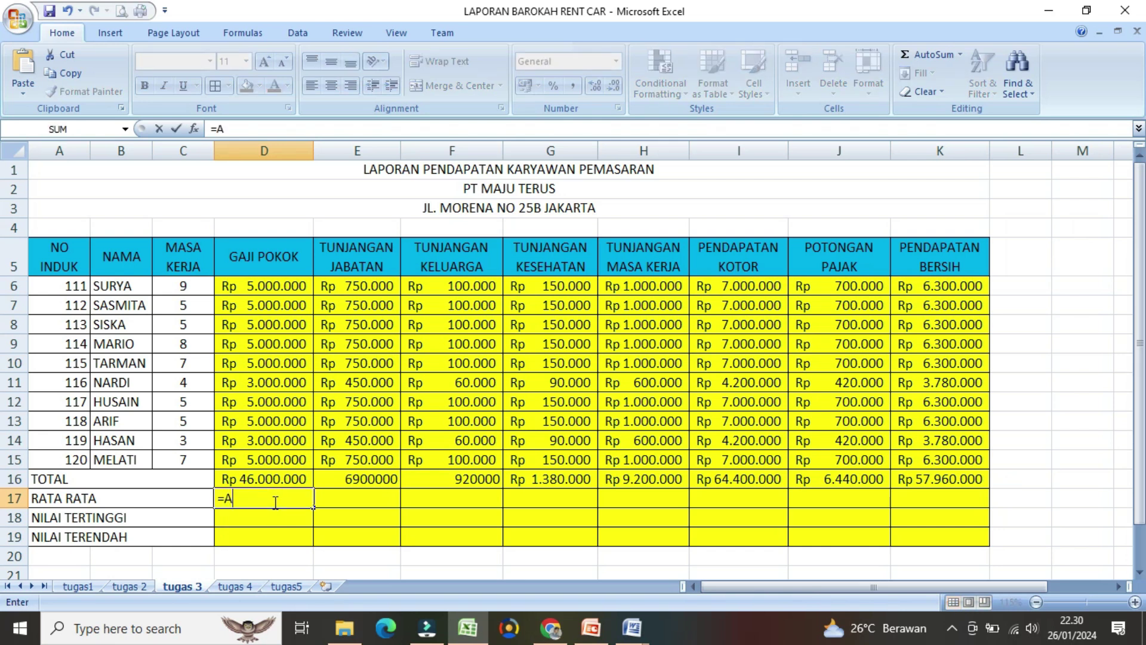
text(V)
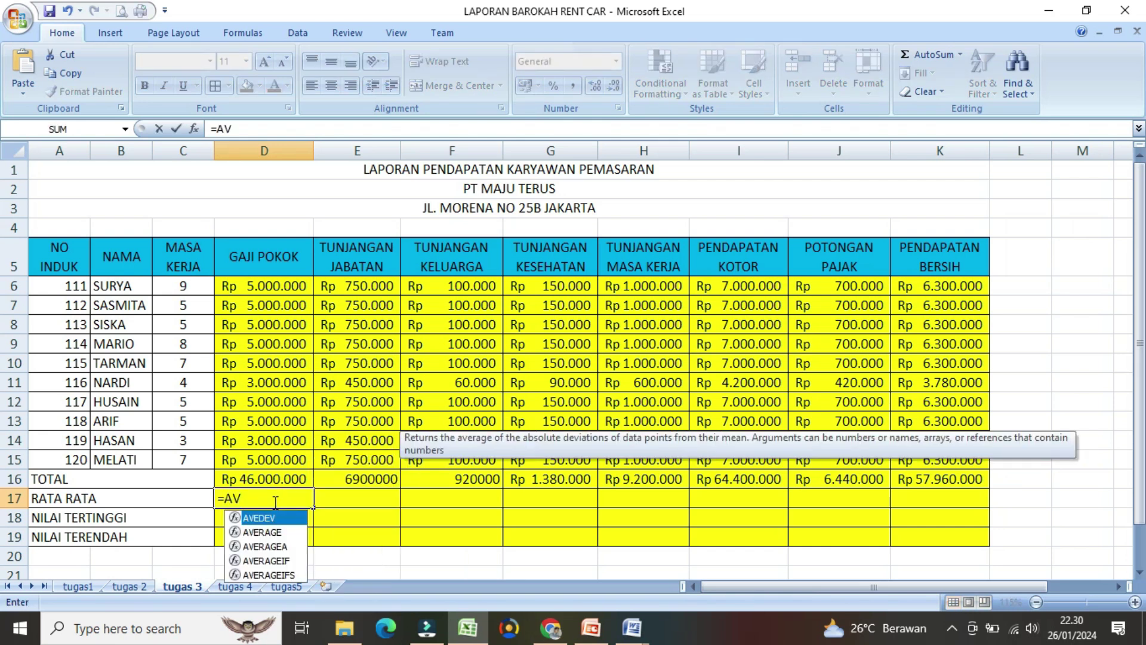
double_click(263, 532)
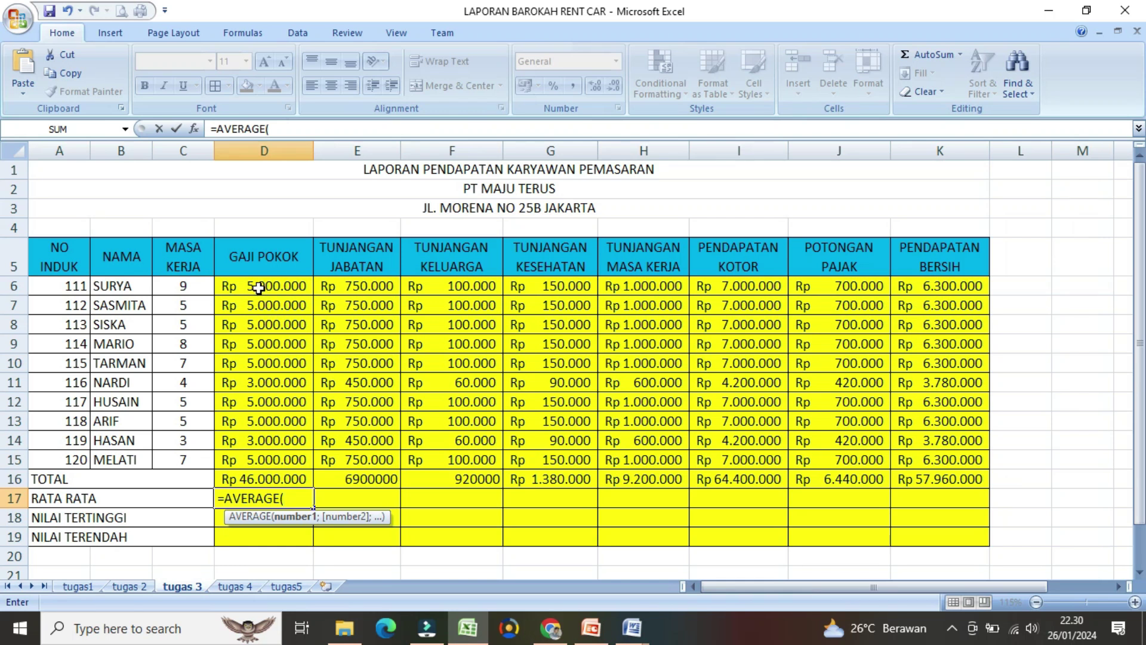
drag(258, 289, 256, 457)
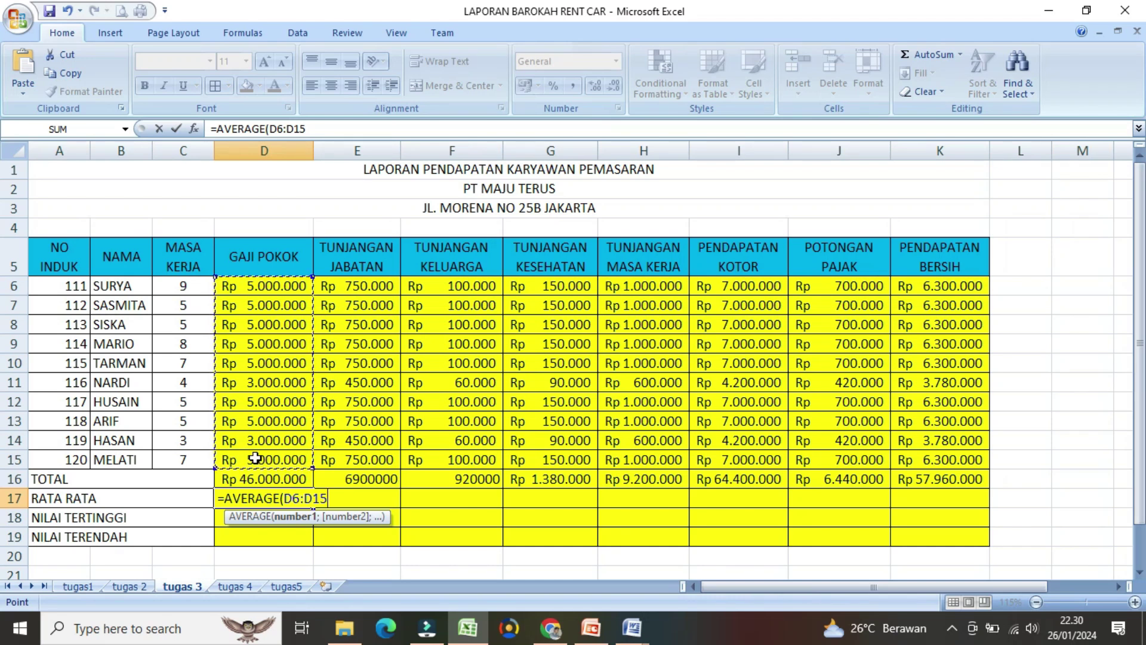
text())
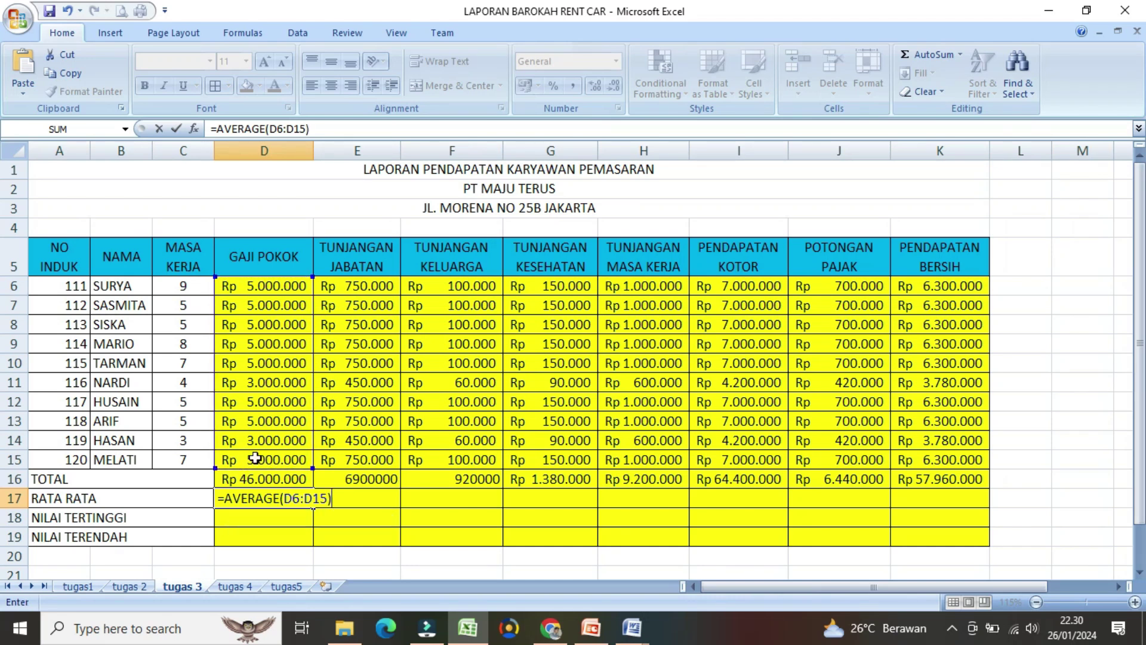
key(Return)
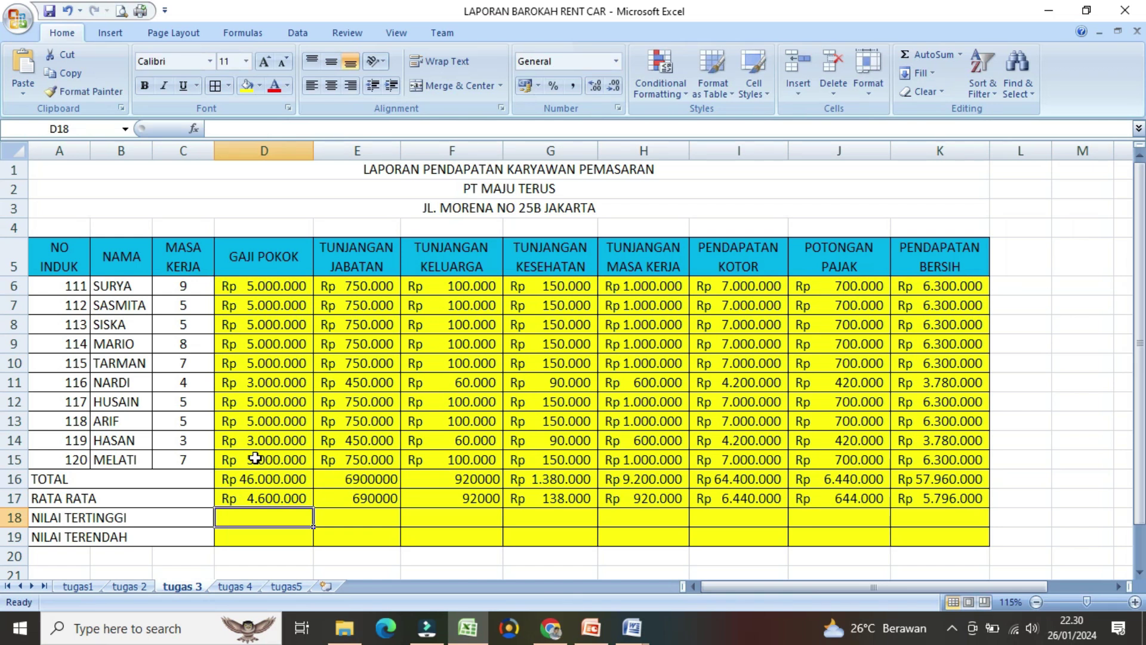
Step: Enter =MAX(D6:D15) as the highest GAJI POKOK value (NILAI TERTINGGI) in cell D18
text(=)
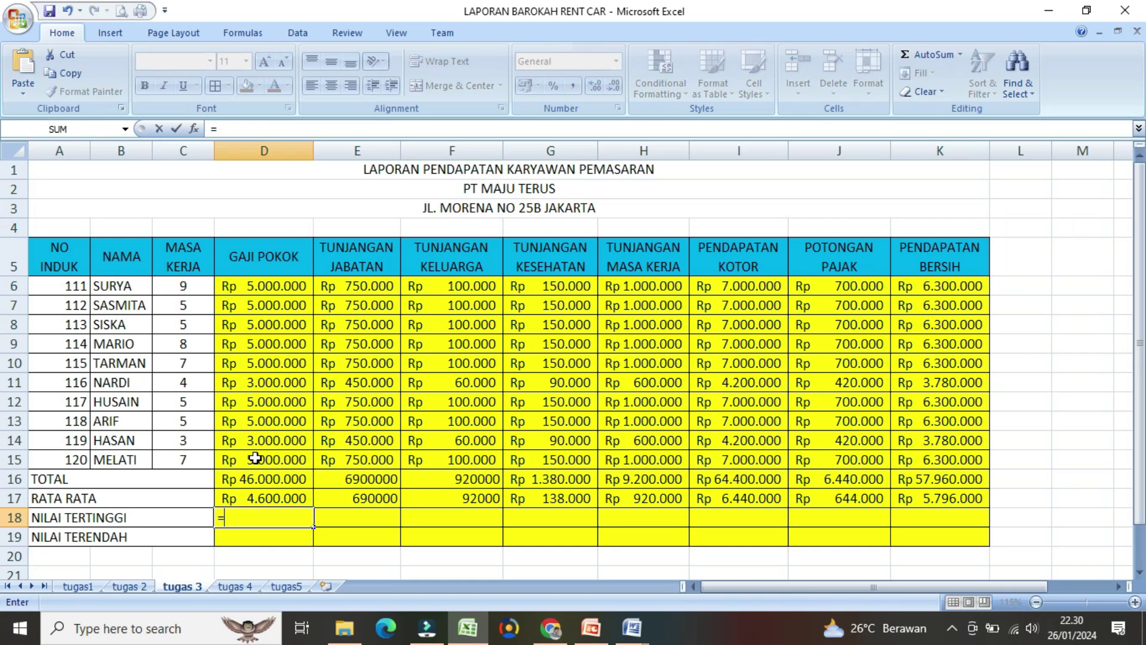
text(MA)
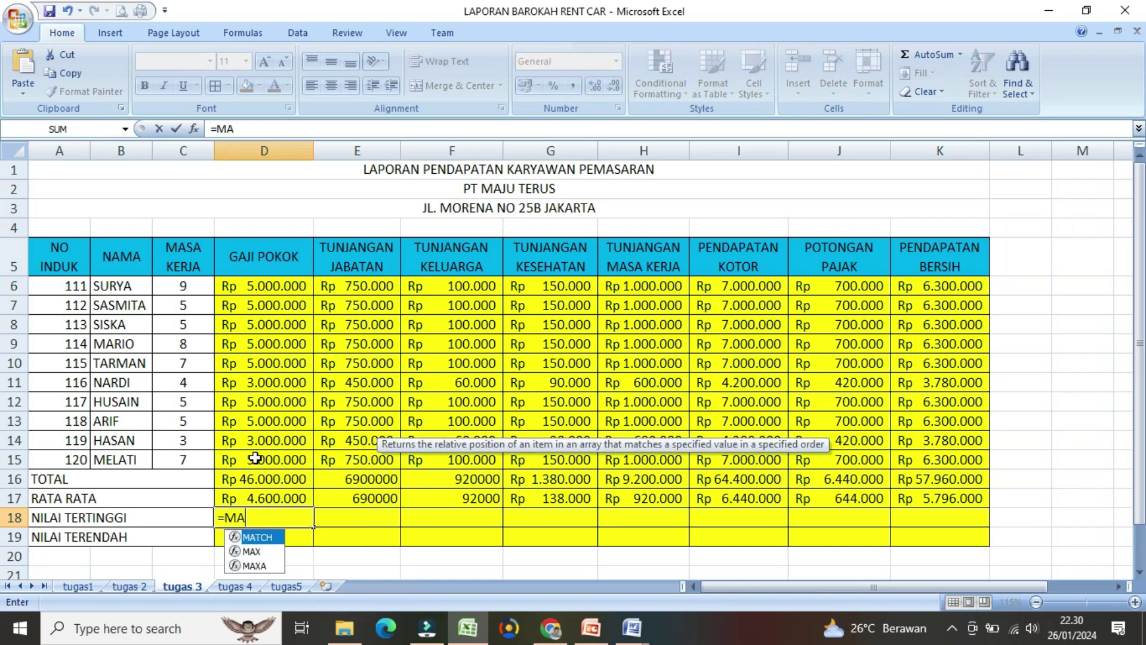
text(X)
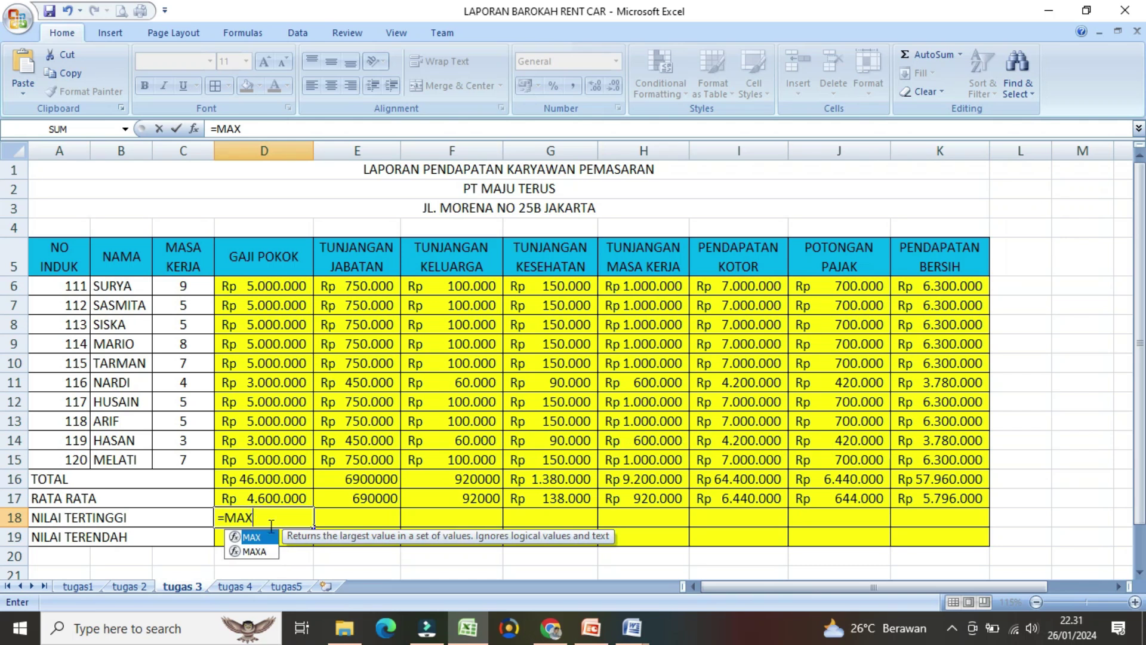
double_click(252, 537)
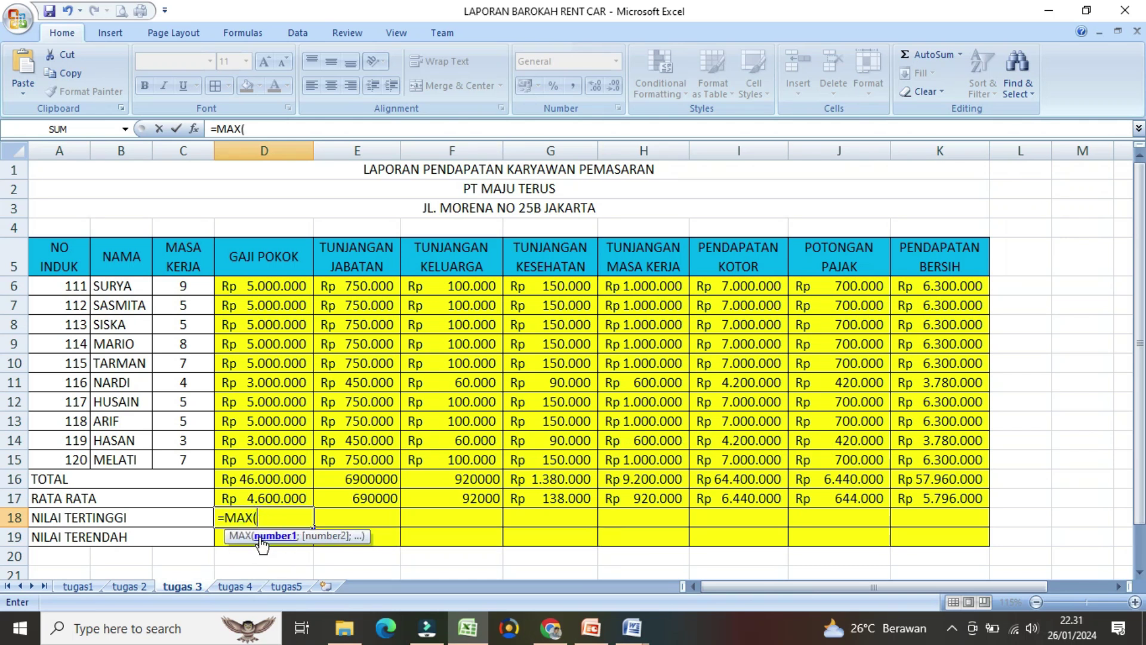
drag(278, 287, 270, 459)
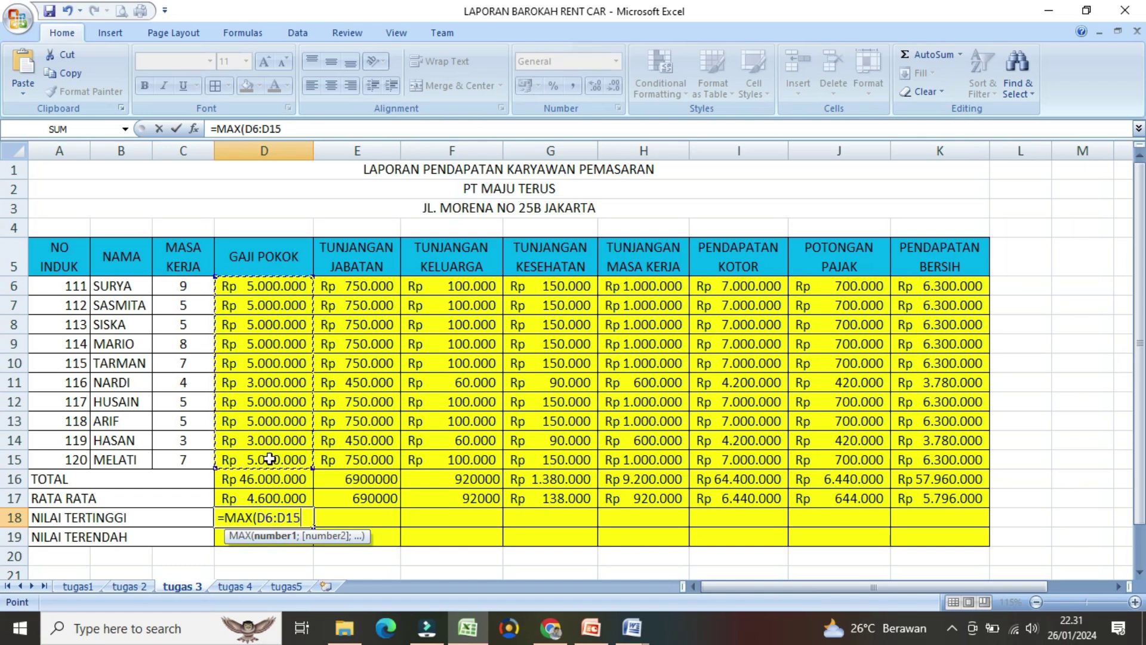
text())
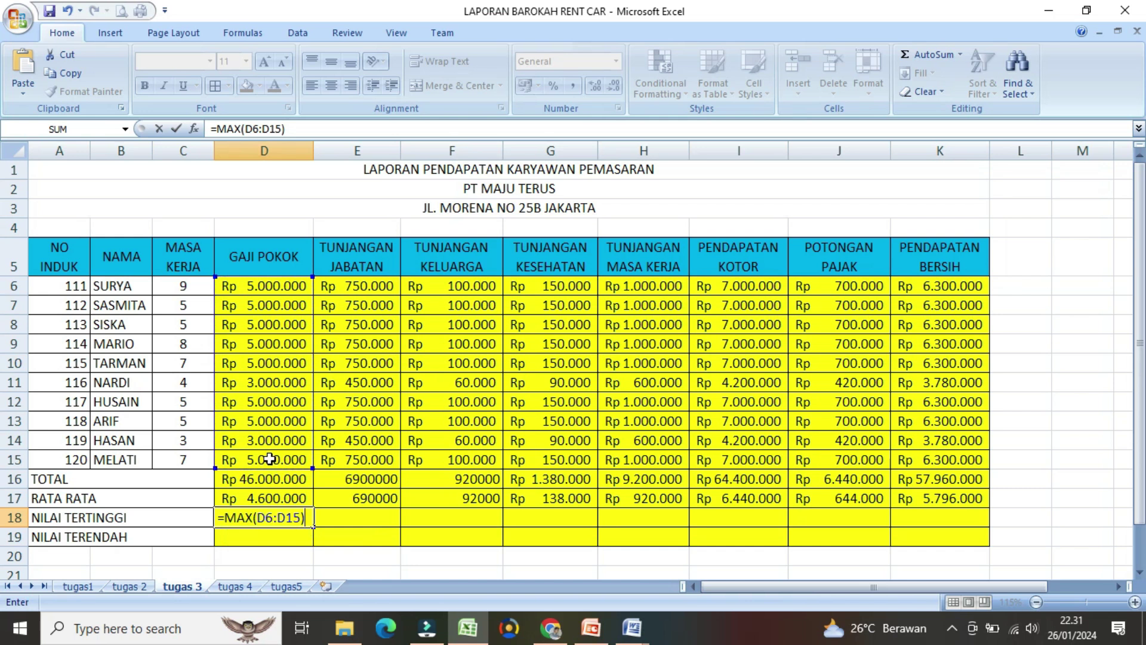
key(Return)
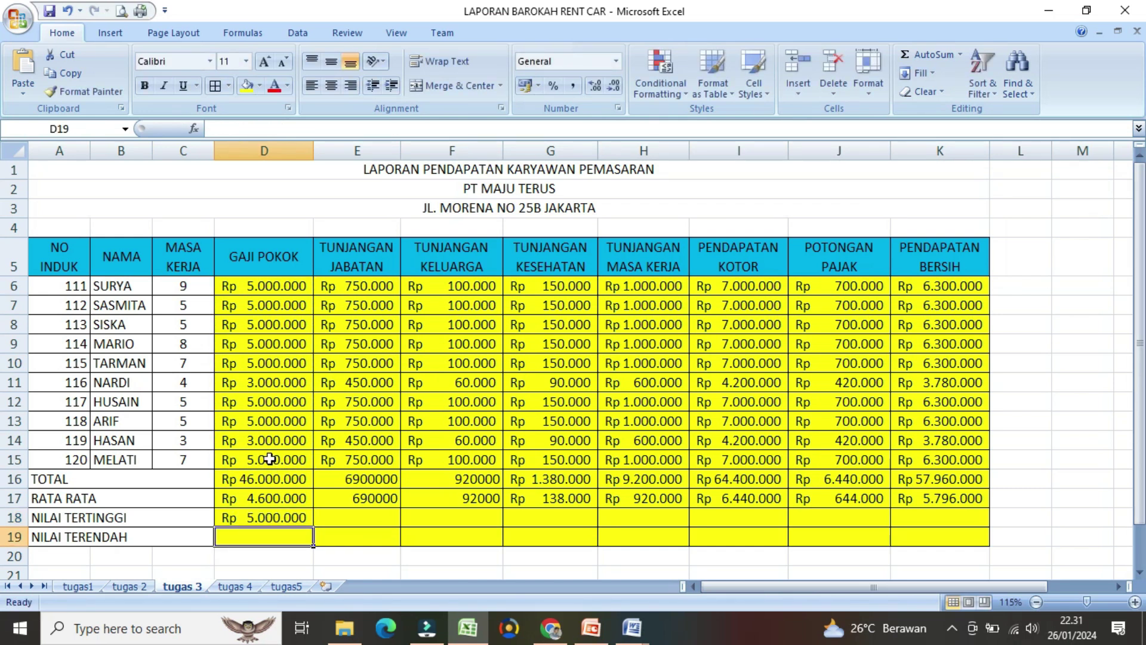
Step: Enter =MIN(D6:D15) as the lowest GAJI POKOK value (NILAI TERENDAH) in cell D19
text(=)
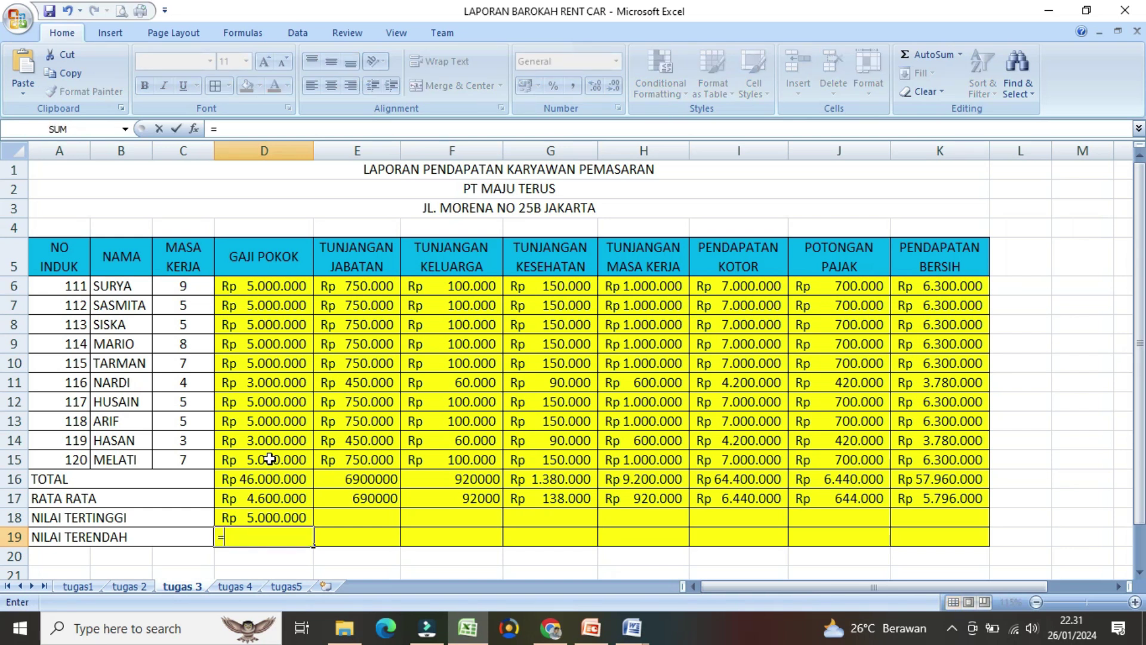
text(MIN()
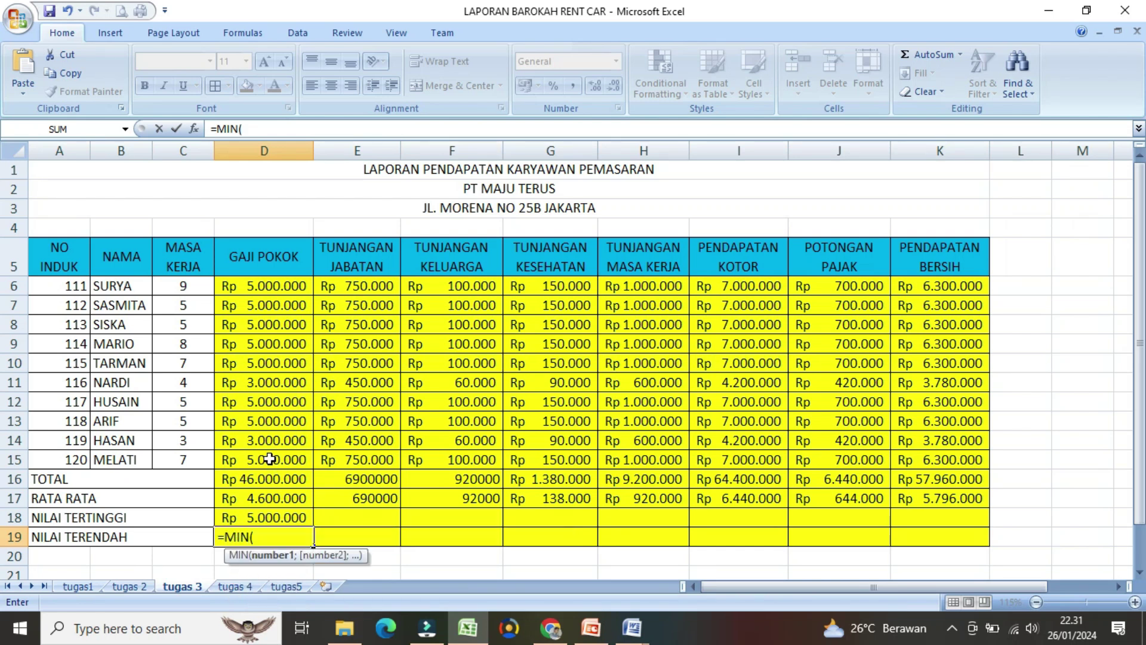
drag(273, 287, 285, 464)
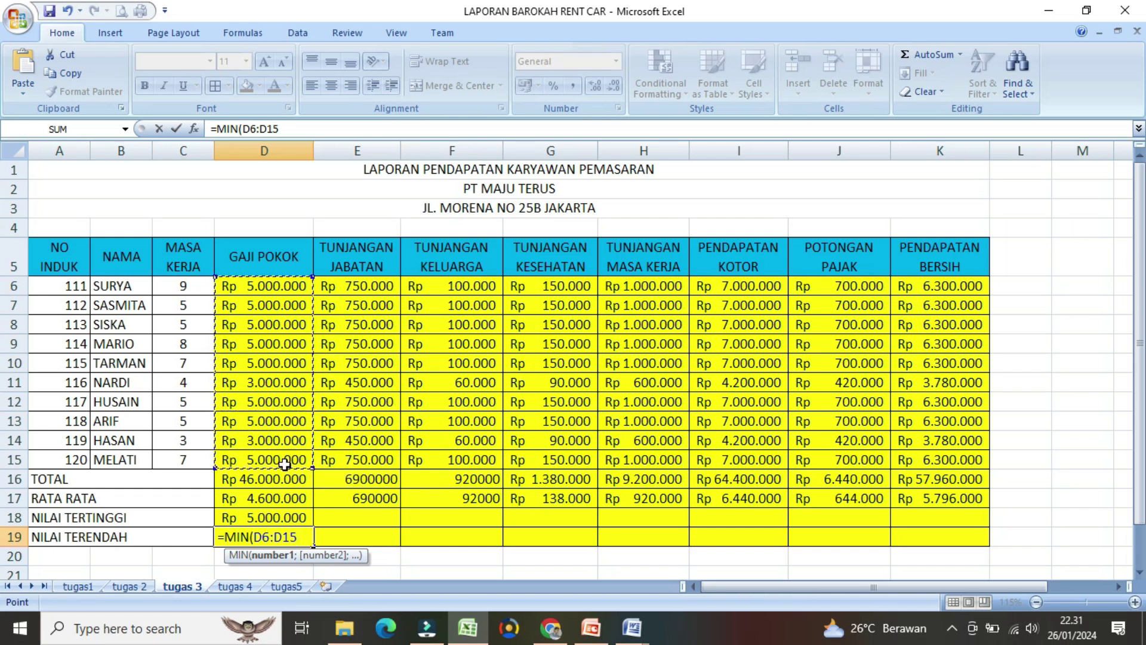
text())
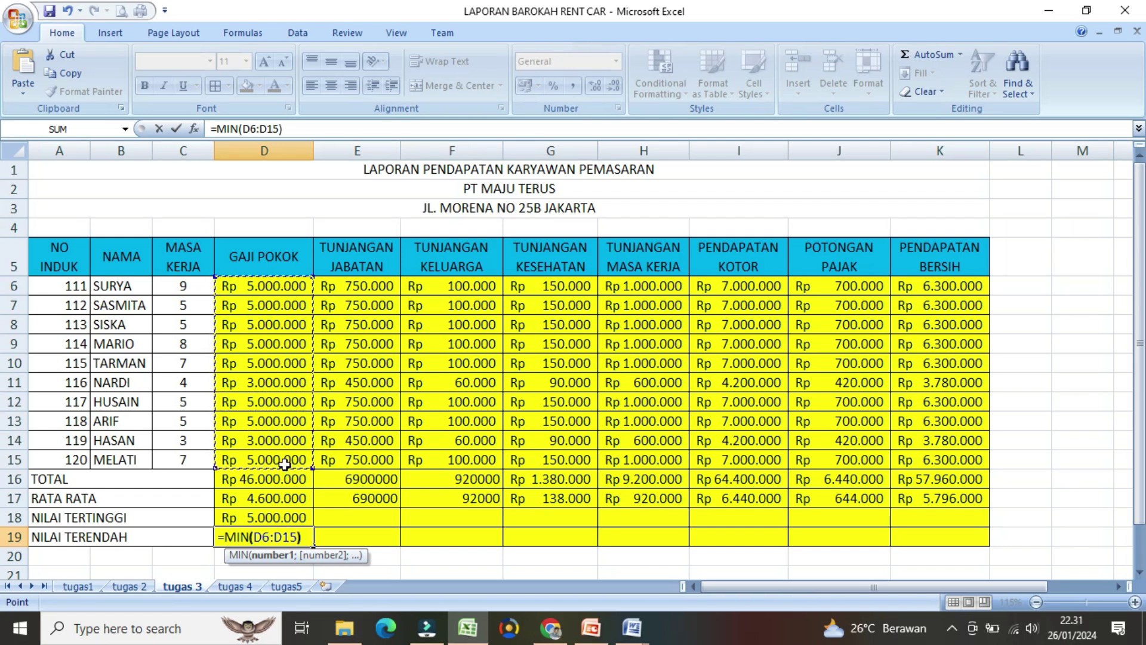
key(Return)
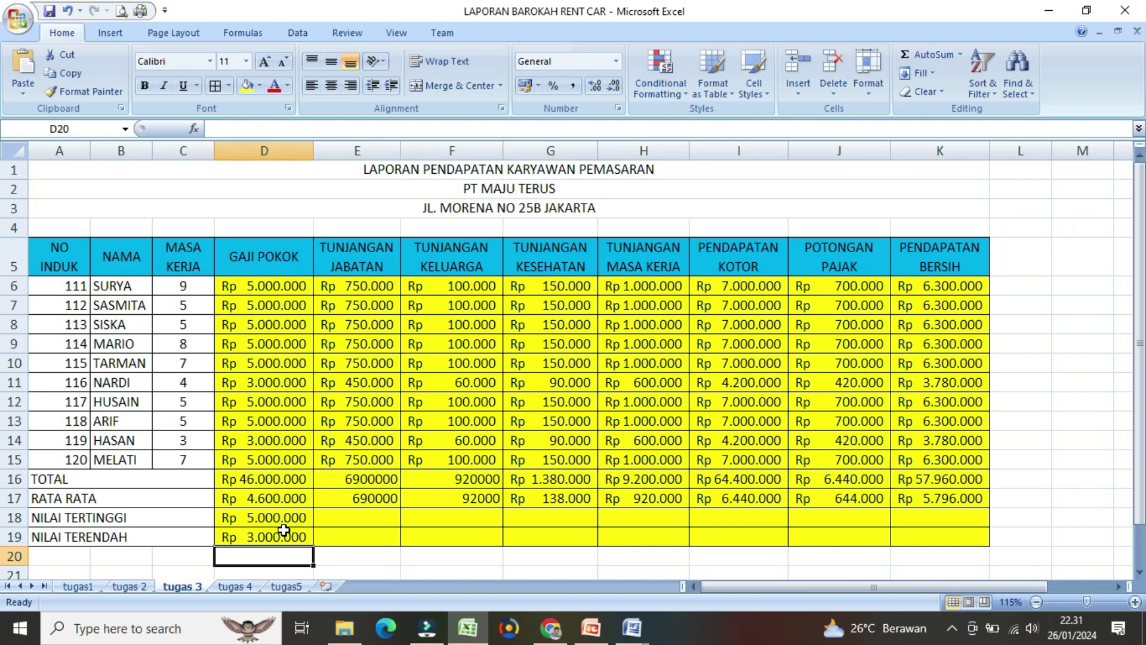
Step: Fill the summary formulas in D16:D19 across through column K and autofit the width of the TUNJANGAN JABATAN column E
drag(262, 474, 960, 531)
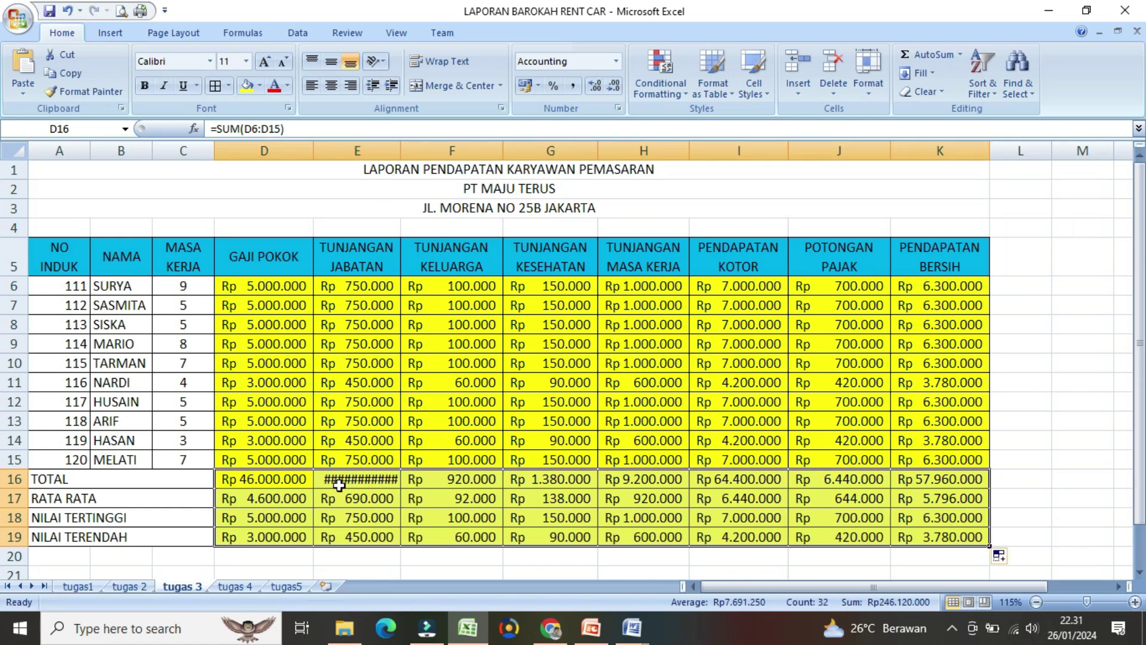
double_click(400, 141)
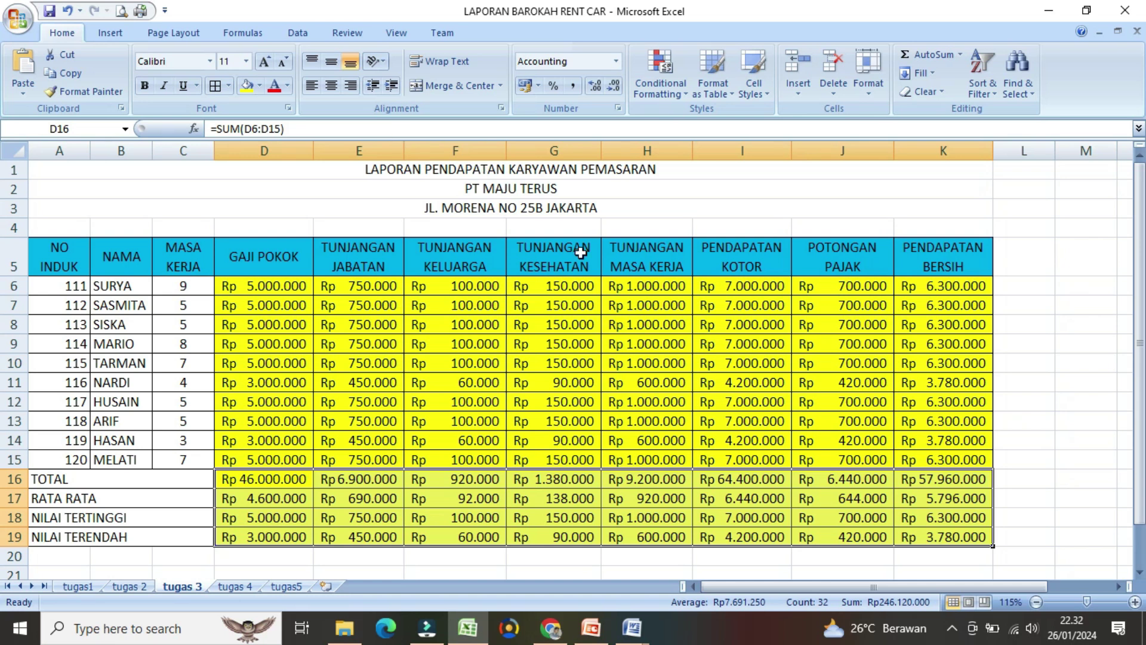
click(816, 504)
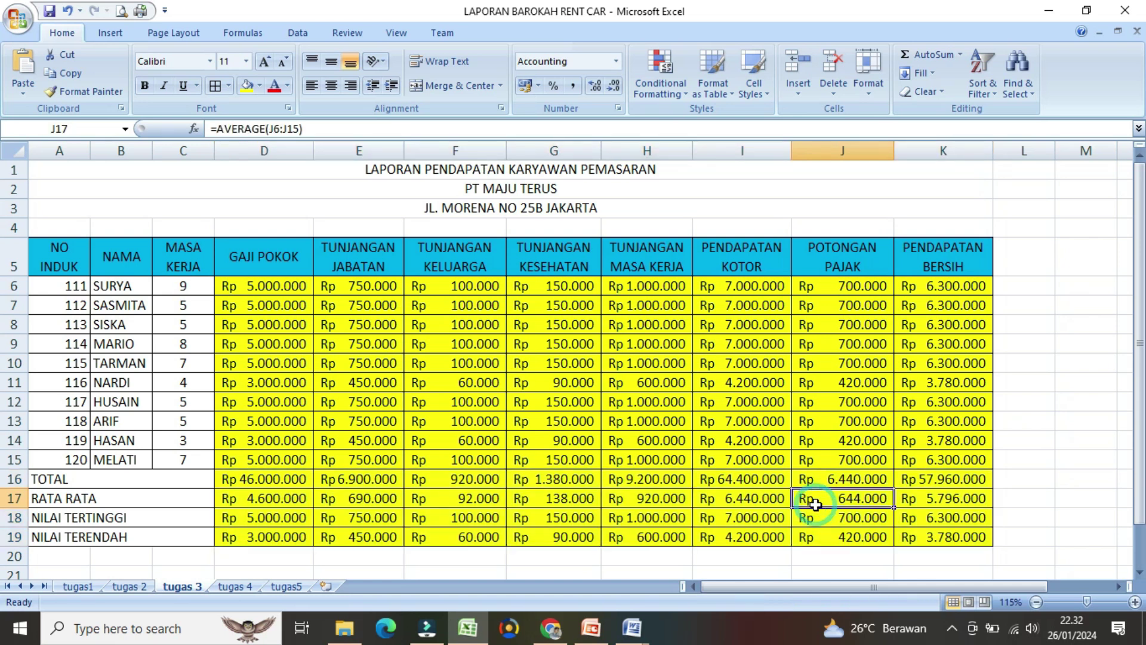